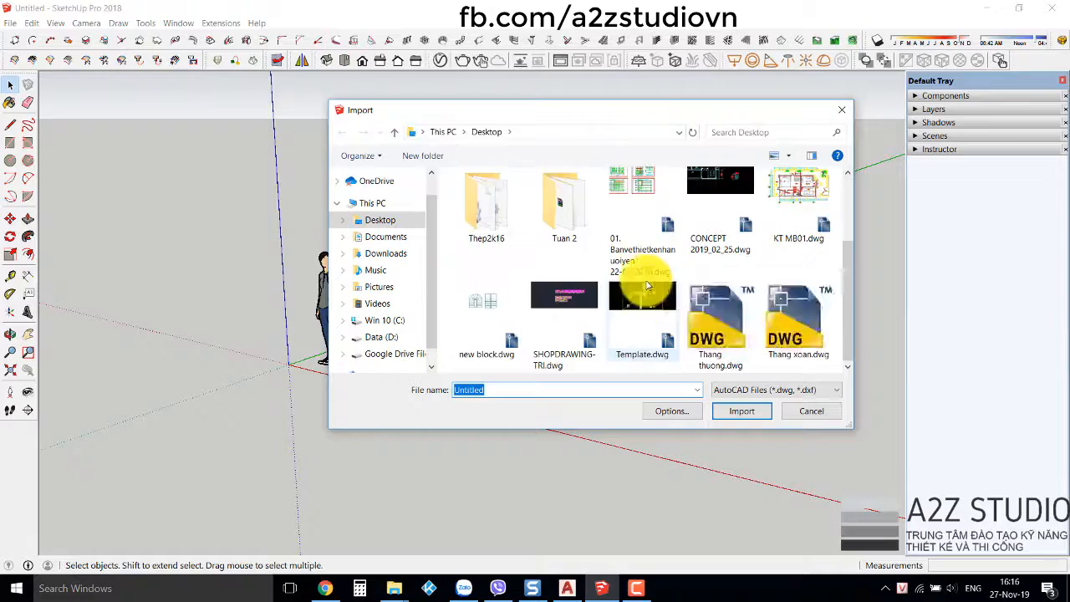
- Import the Thang thuong.dwg stair plan with its units set to millimetres and dismiss the import summary
{"action": "left_click", "coordinate": [706, 334]}
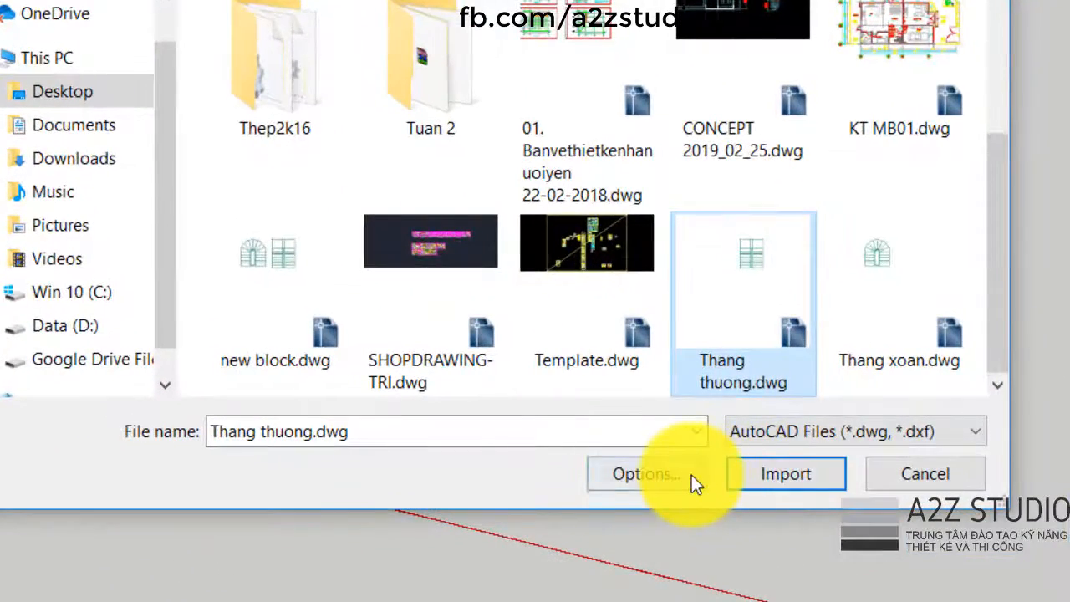
{"action": "left_click", "coordinate": [691, 475]}
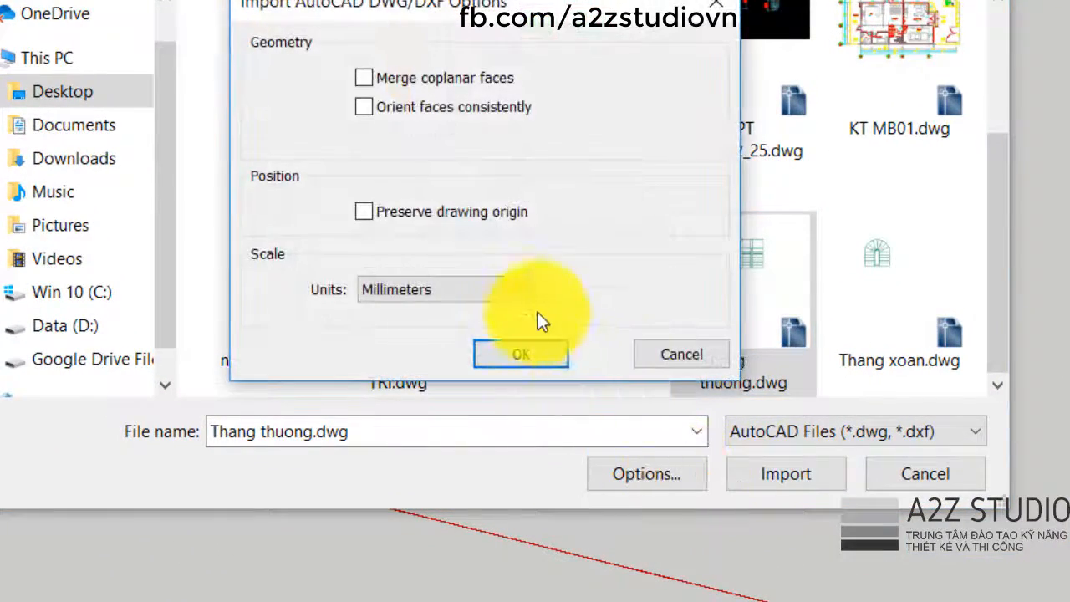
{"action": "left_click", "coordinate": [549, 355]}
{"action": "left_click", "coordinate": [776, 471]}
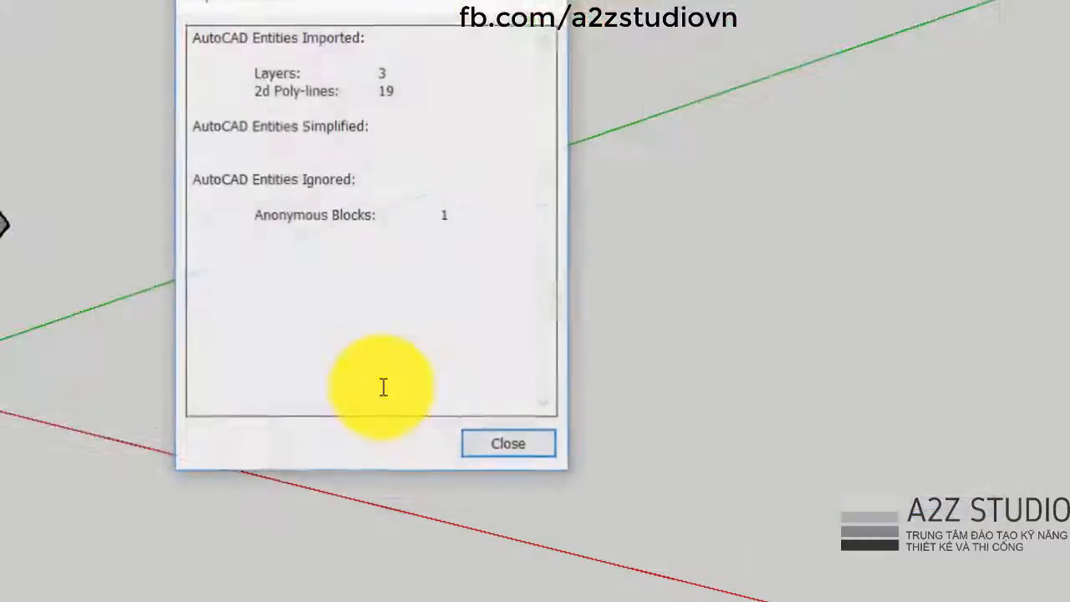
{"action": "left_click", "coordinate": [495, 446]}
- Move the human figure about 1692 mm off the stair plan, clear of the blue axis
{"action": "middle_click_drag", "start_coordinate": [485, 362], "coordinate": [626, 437]}
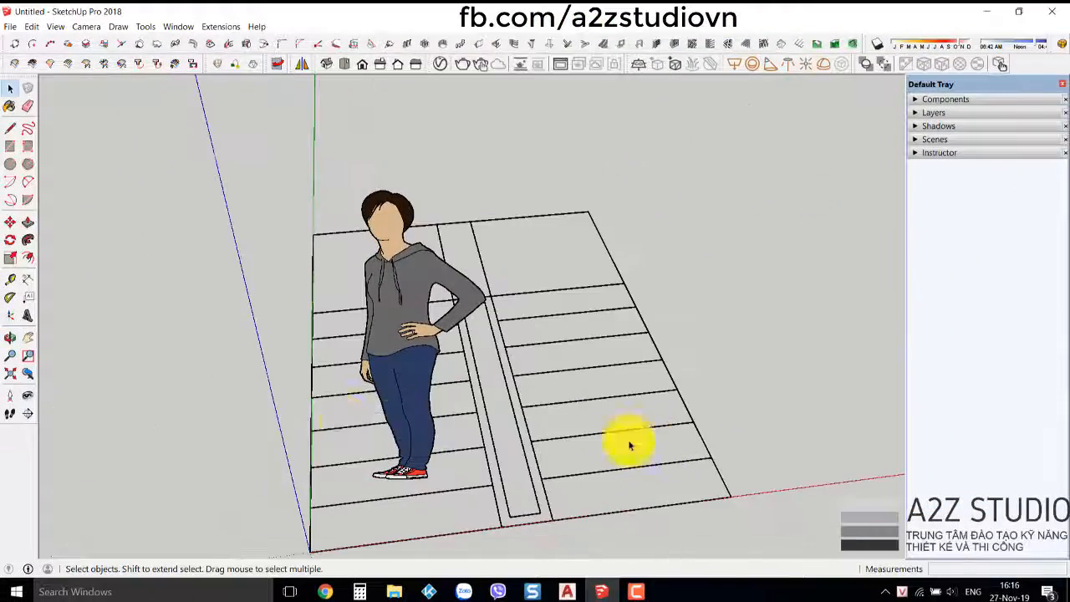
{"action": "left_click", "coordinate": [399, 437]}
{"action": "middle_click_drag", "start_coordinate": [430, 399], "coordinate": [444, 449]}
{"action": "key", "text": "m"}
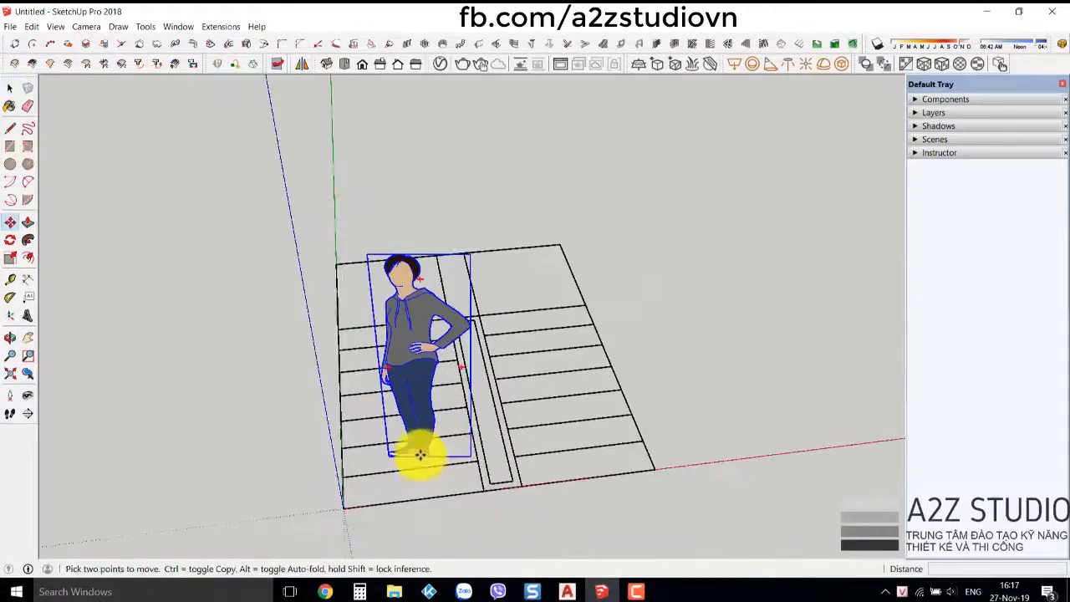
{"action": "left_click", "coordinate": [418, 451]}
{"action": "left_click", "coordinate": [158, 479]}
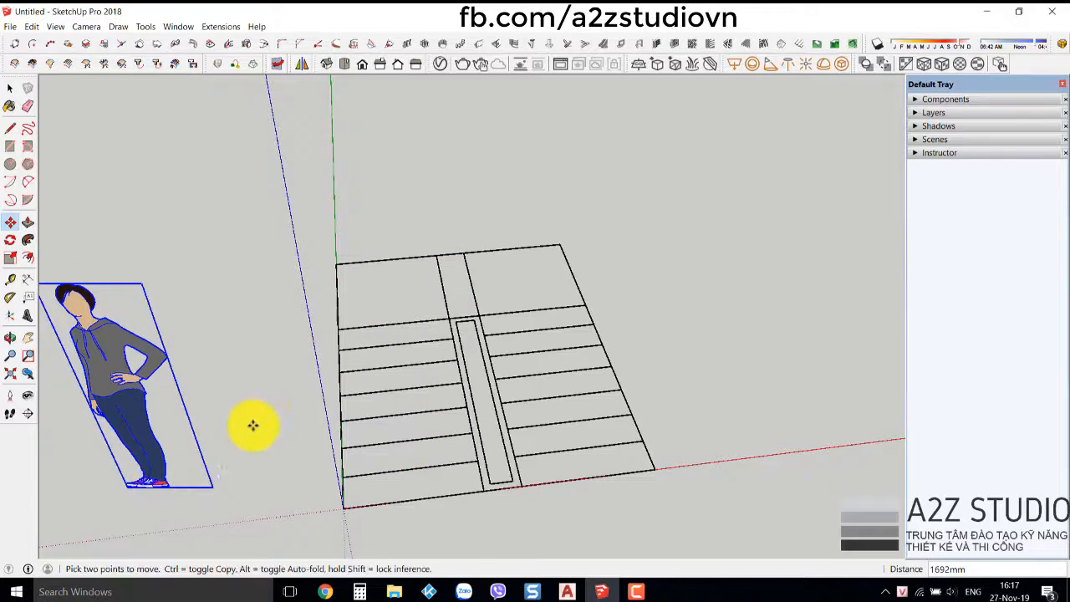
{"action": "key", "text": "space"}
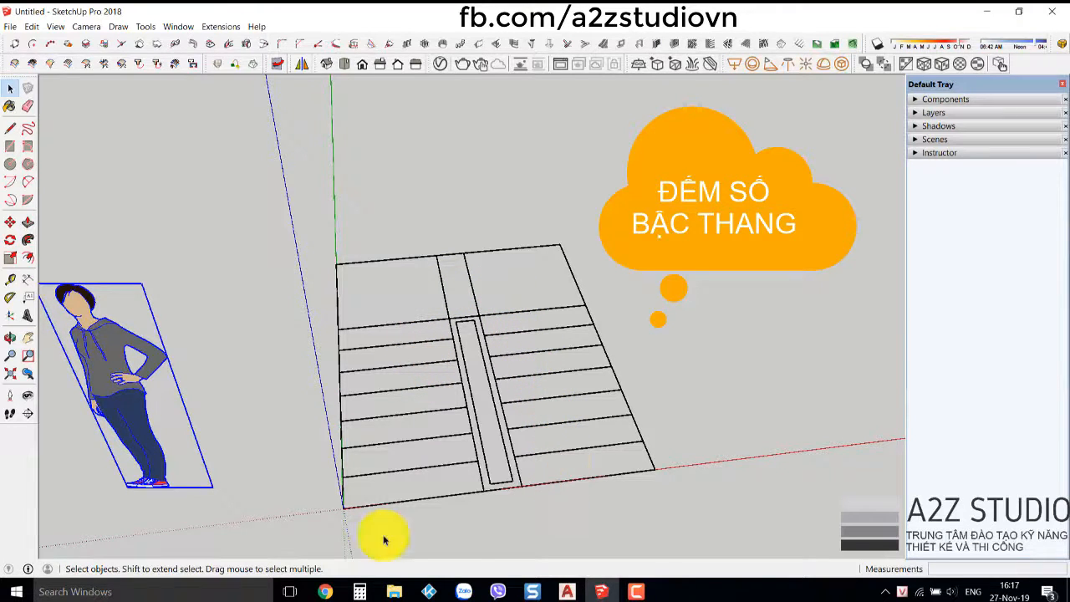
- Switch to Calculator, divide the 3400 mm floor height by 18 steps, and return to SketchUp
{"action": "left_click", "coordinate": [359, 591]}
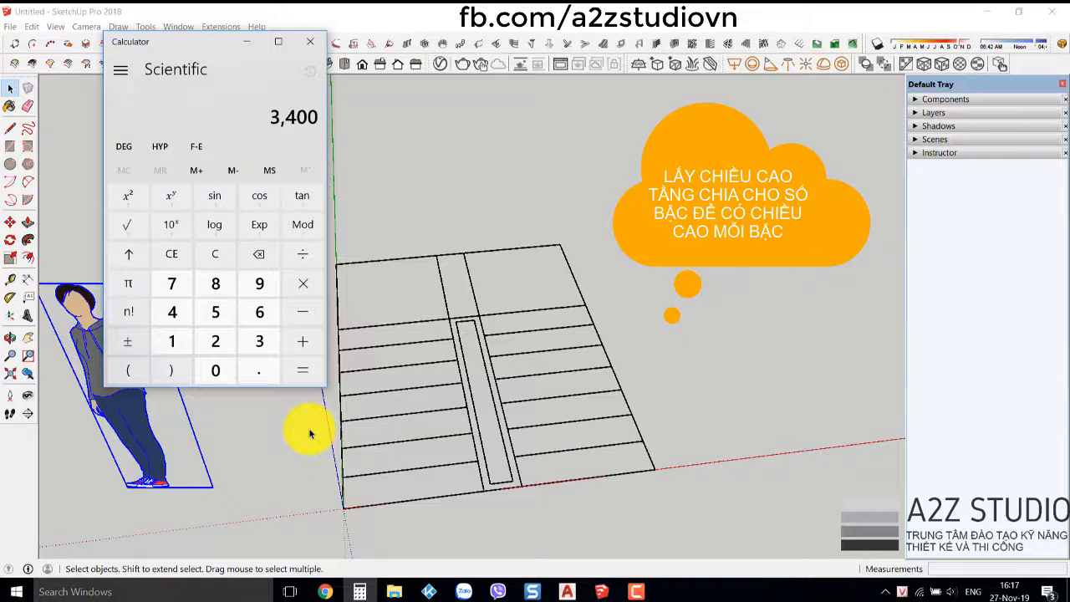
{"action": "type", "text": "8"}
{"action": "key", "text": "Return"}
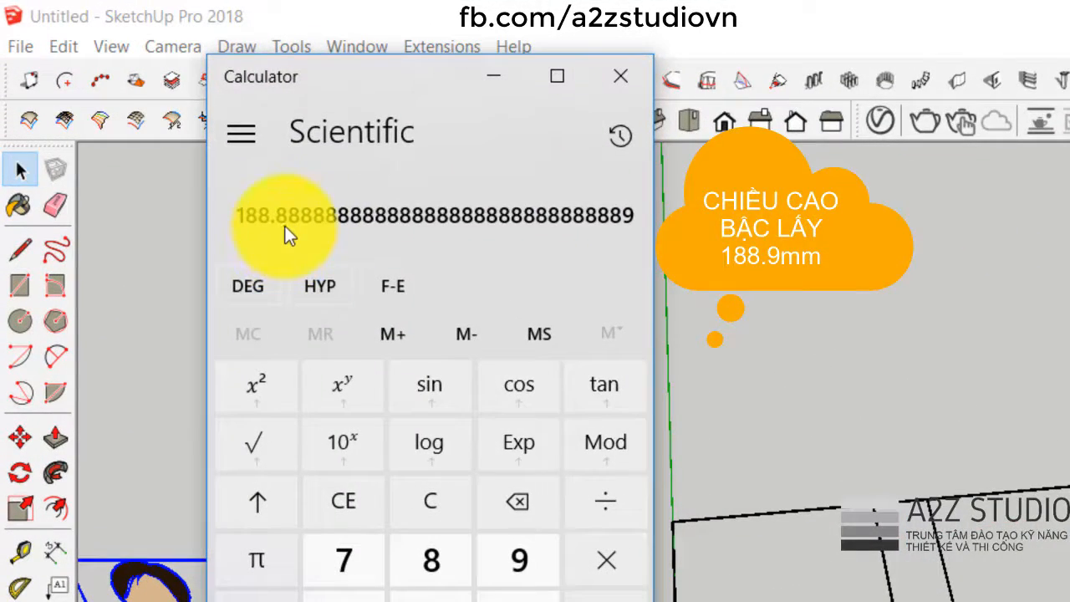
{"action": "left_click", "coordinate": [861, 393]}
- Draw a 900 x 250 mm rectangle over the first tread at the origin of the stair plan
{"action": "middle_click_drag", "start_coordinate": [686, 443], "coordinate": [585, 439]}
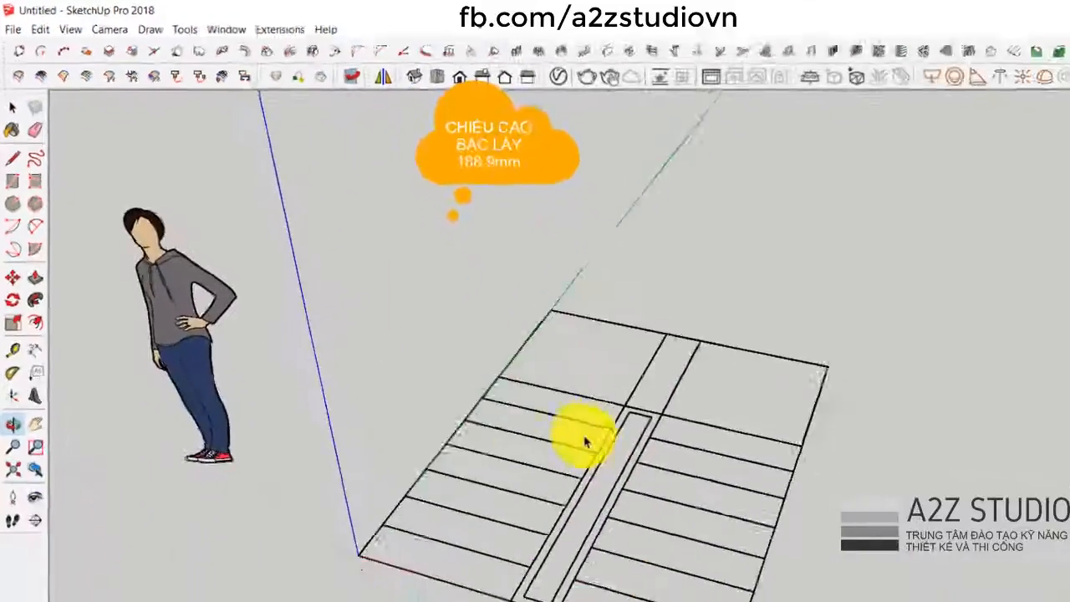
{"action": "scroll", "coordinate": [339, 437], "scroll_direction": "up", "scroll_amount": 2}
{"action": "middle_click_drag", "start_coordinate": [338, 437], "coordinate": [428, 475]}
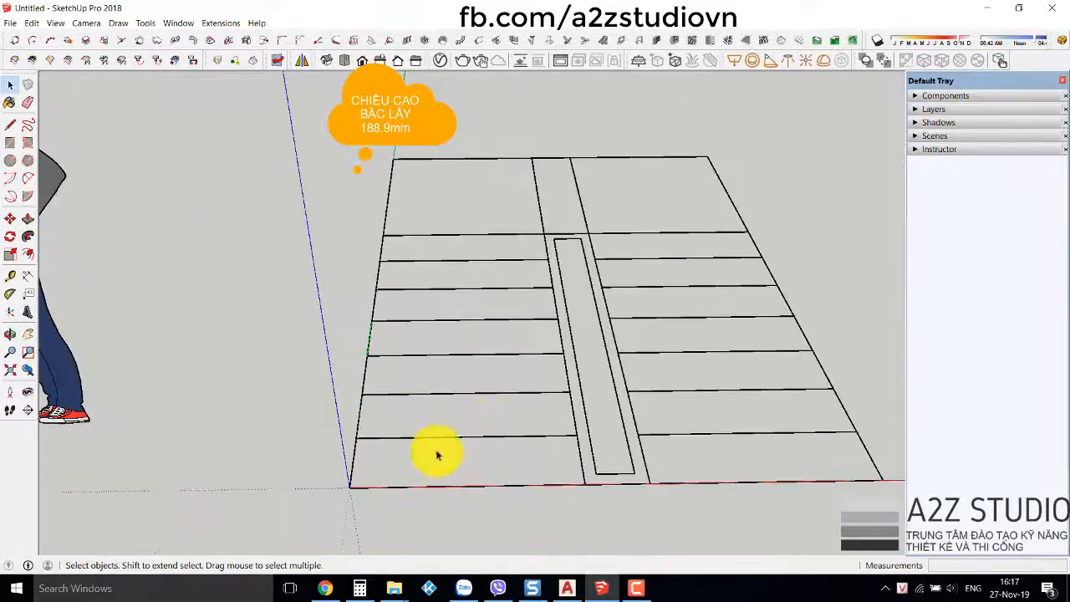
{"action": "key", "text": "r"}
{"action": "left_click", "coordinate": [355, 437]}
{"action": "left_click", "coordinate": [586, 482]}
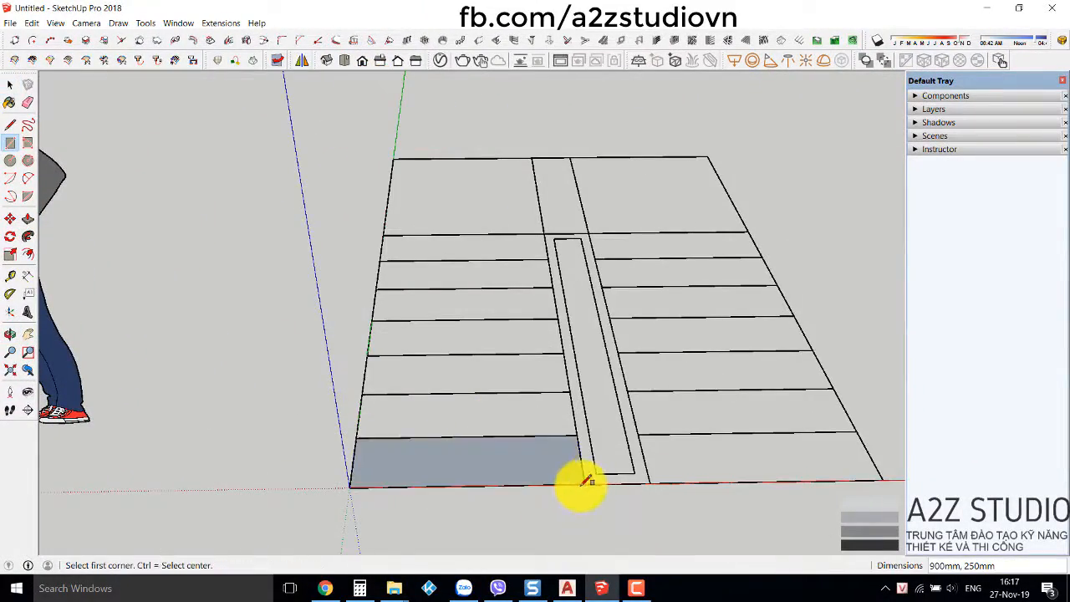
- Make the first tread's face and its edges into a component
{"action": "key", "text": "space"}
{"action": "double_click", "coordinate": [492, 471]}
{"action": "right_click", "coordinate": [492, 471]}
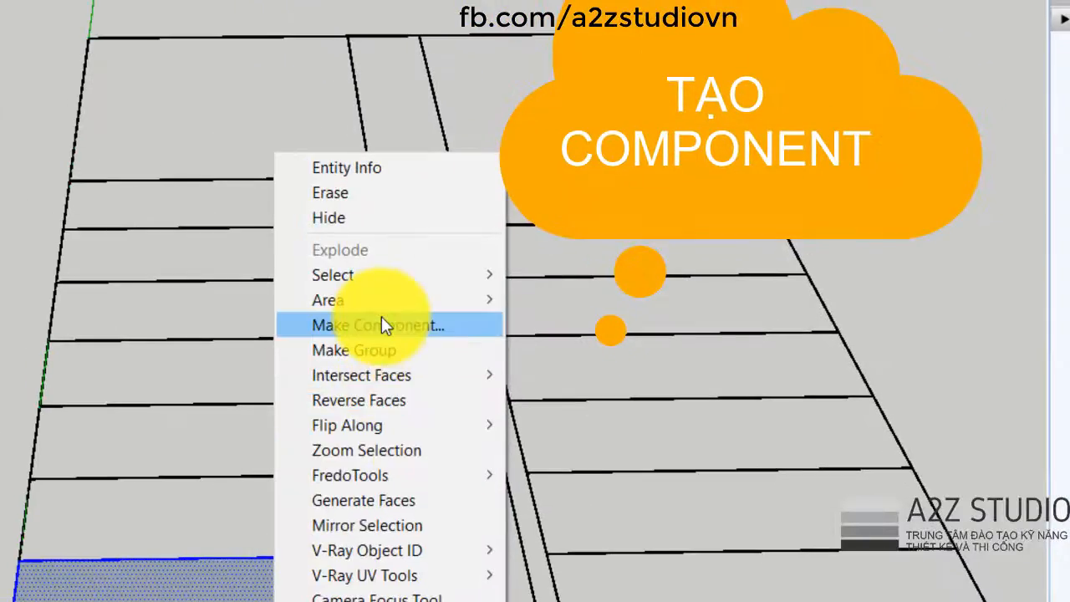
{"action": "left_click", "coordinate": [381, 324]}
{"action": "left_click", "coordinate": [408, 561]}
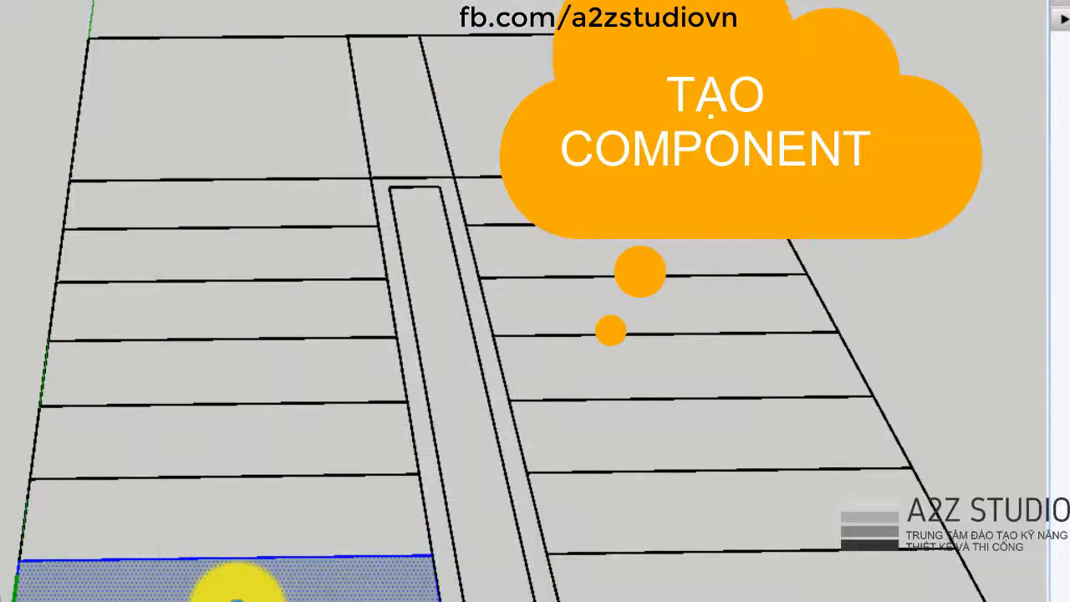
- Push/Pull the face inside the tread component up by 188.9 mm
{"action": "key", "text": "p"}
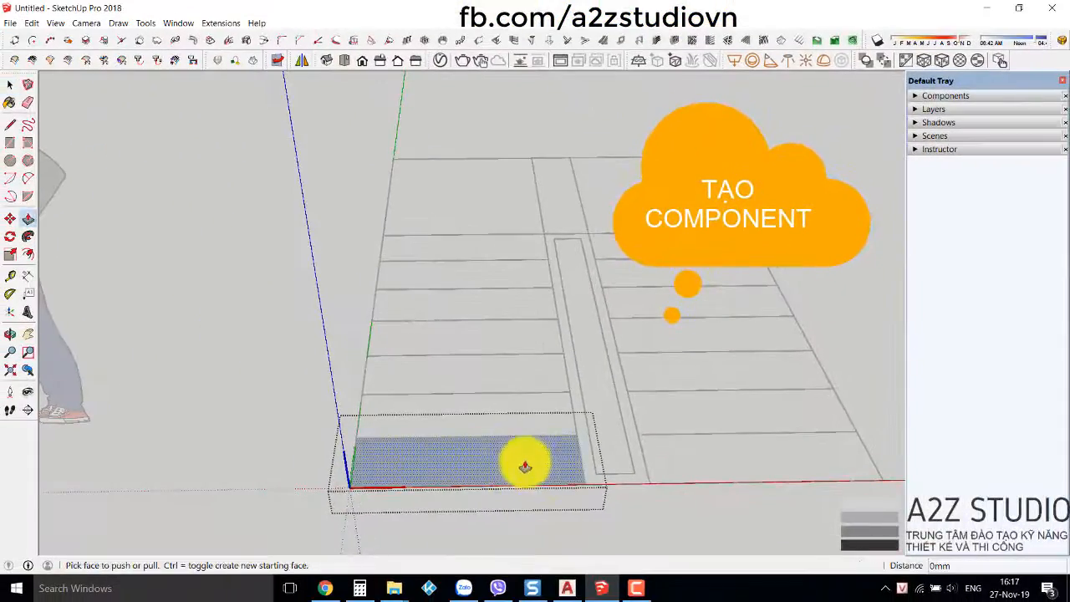
{"action": "left_click_drag", "start_coordinate": [521, 461], "coordinate": [519, 415]}
{"action": "type", "text": "188"}
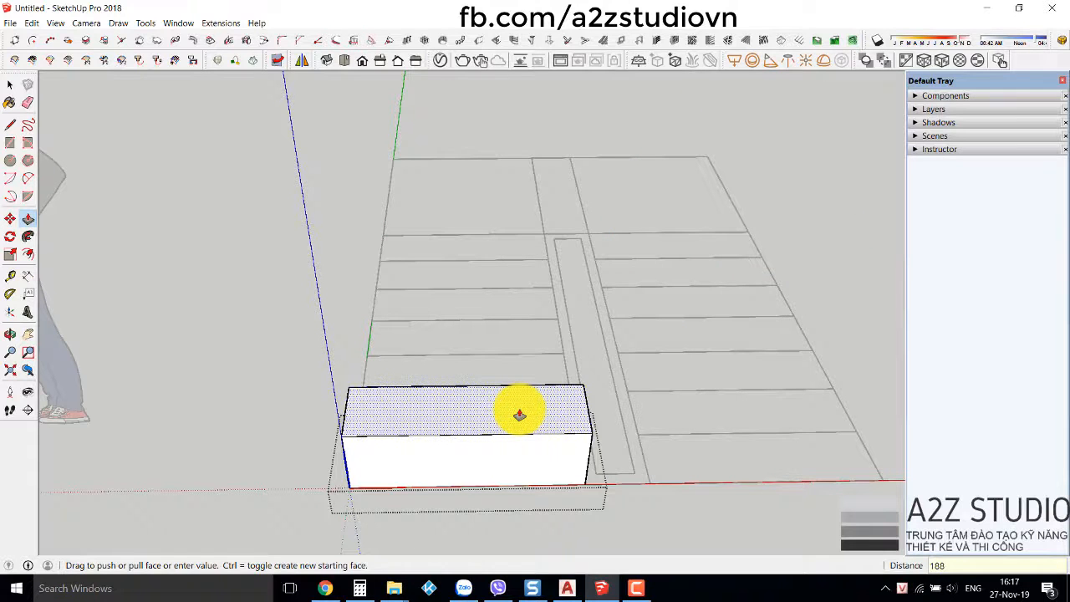
{"action": "key", "text": "Return"}
{"action": "key", "text": "space"}
- Copy the step onto the rear top edge of the first one and repeat the copy to fill the seven-tread flight
{"action": "middle_click_drag", "start_coordinate": [513, 418], "coordinate": [617, 426]}
{"action": "scroll", "coordinate": [555, 411], "scroll_direction": "up", "scroll_amount": 5}
{"action": "left_click", "coordinate": [617, 451]}
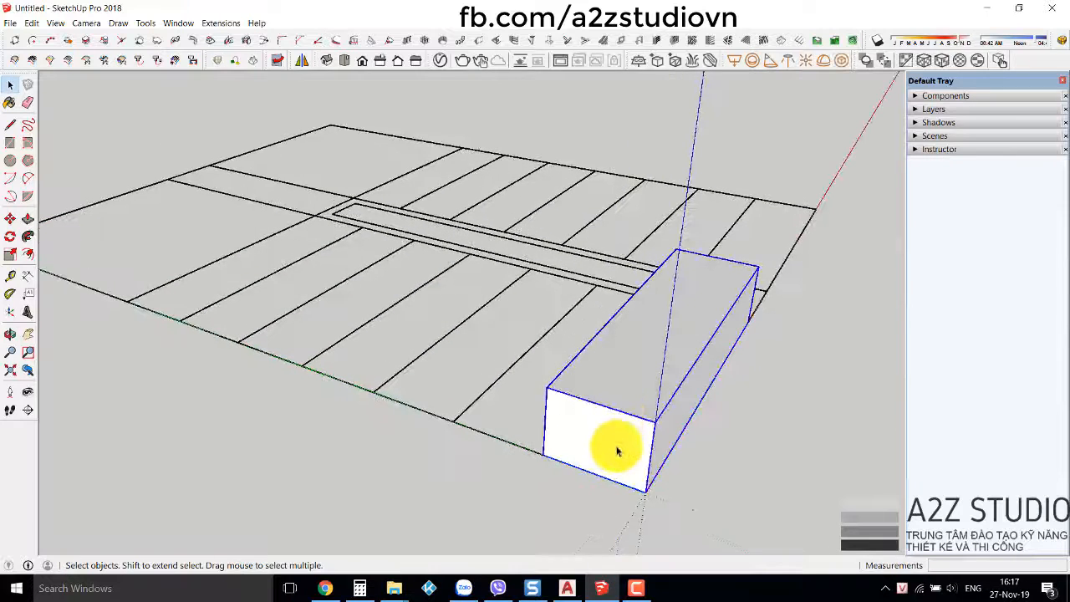
{"action": "key", "text": "m"}
{"action": "key", "text": "ctrl"}
{"action": "left_click", "coordinate": [645, 491]}
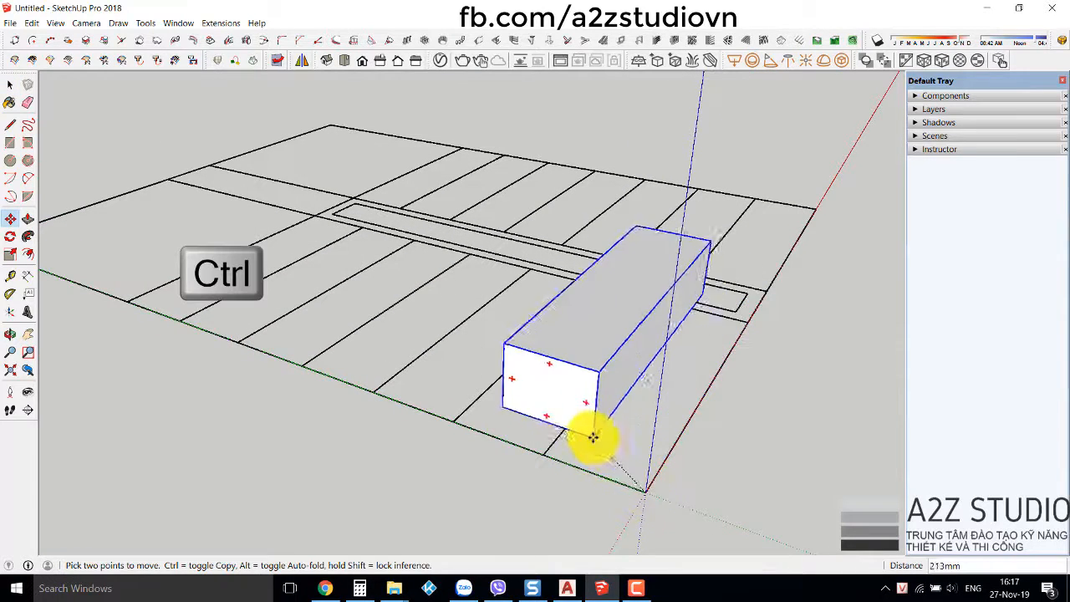
{"action": "left_click", "coordinate": [600, 390]}
{"action": "middle_click_drag", "start_coordinate": [602, 390], "coordinate": [712, 377]}
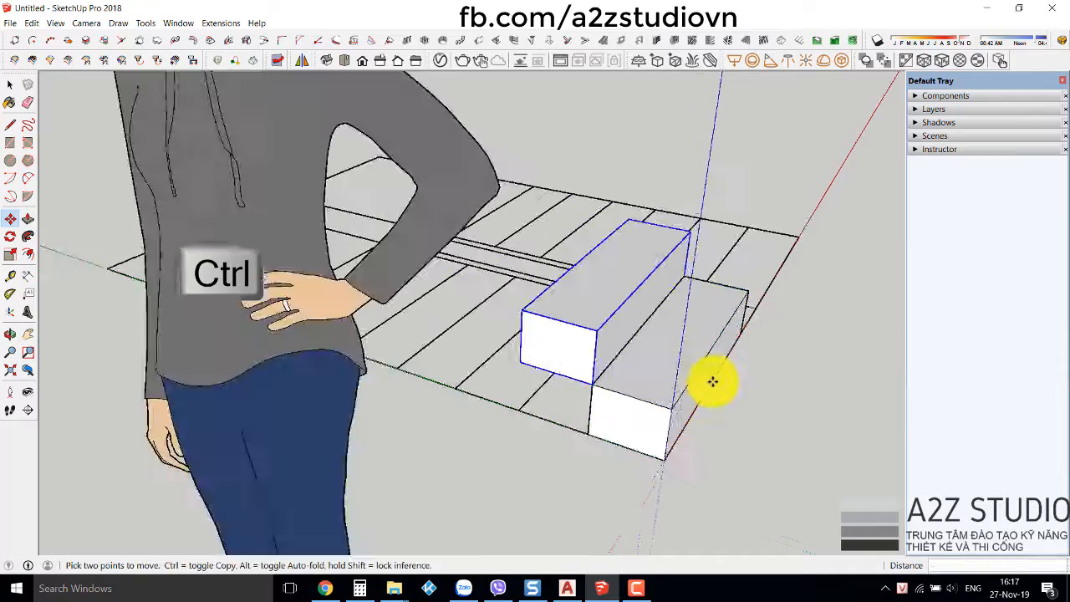
{"action": "middle_click_drag", "start_coordinate": [593, 376], "coordinate": [485, 325]}
{"action": "type", "text": "x5"}
{"action": "key", "text": "Return"}
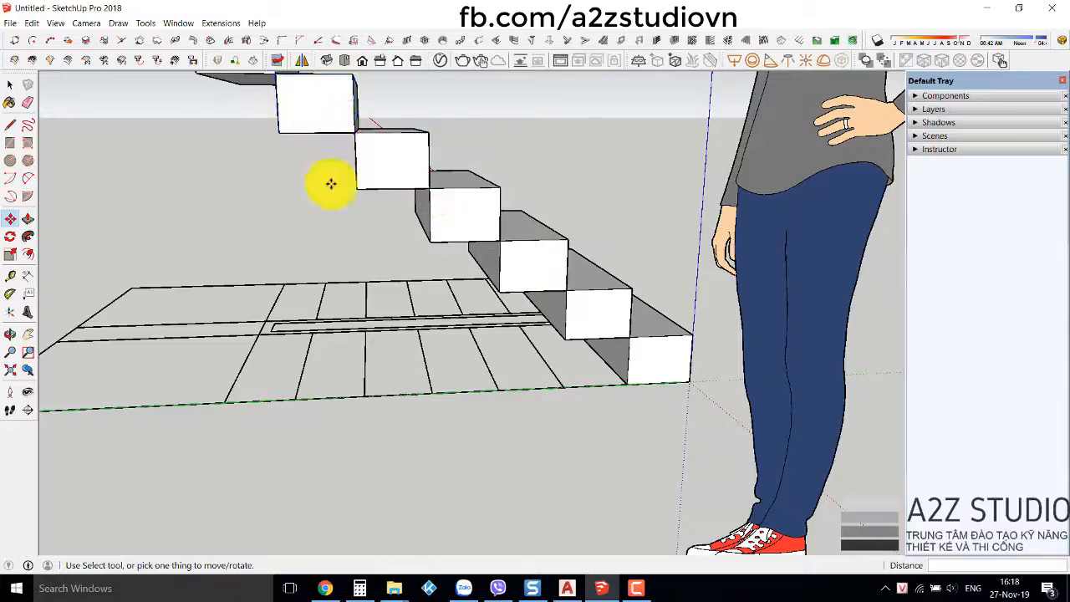
- Delete the human figure standing beside the staircase
{"action": "middle_click_drag", "start_coordinate": [330, 184], "coordinate": [316, 256]}
{"action": "key", "text": "space"}
{"action": "scroll", "coordinate": [410, 338], "scroll_direction": "down", "scroll_amount": 2}
{"action": "scroll", "coordinate": [602, 416], "scroll_direction": "up", "scroll_amount": 4}
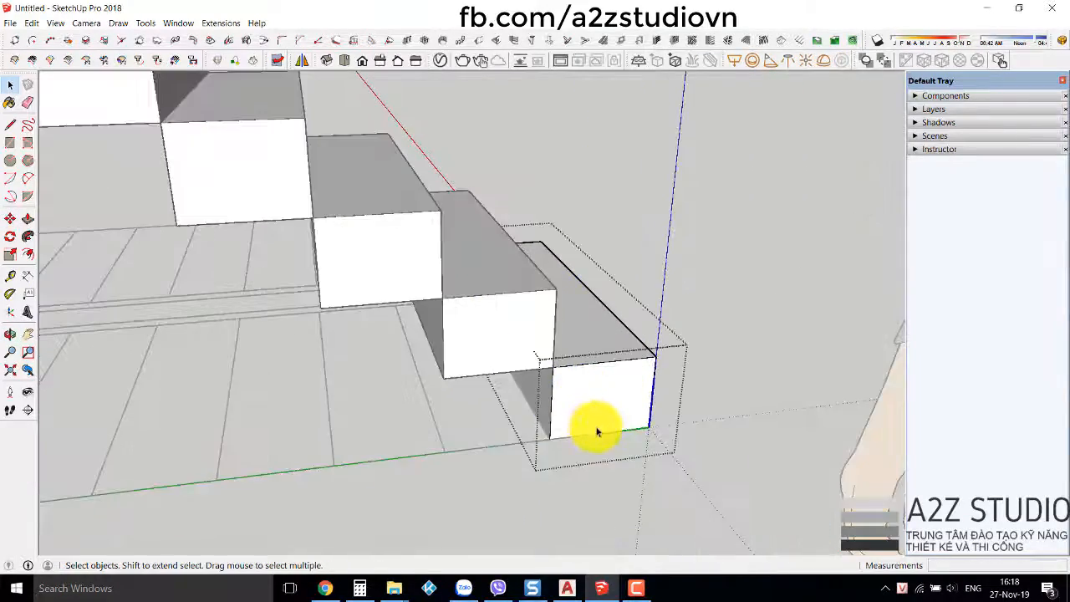
{"action": "middle_click_drag", "start_coordinate": [594, 428], "coordinate": [569, 358]}
{"action": "scroll", "coordinate": [568, 358], "scroll_direction": "down", "scroll_amount": 3}
{"action": "scroll", "coordinate": [747, 430], "scroll_direction": "up", "scroll_amount": 3}
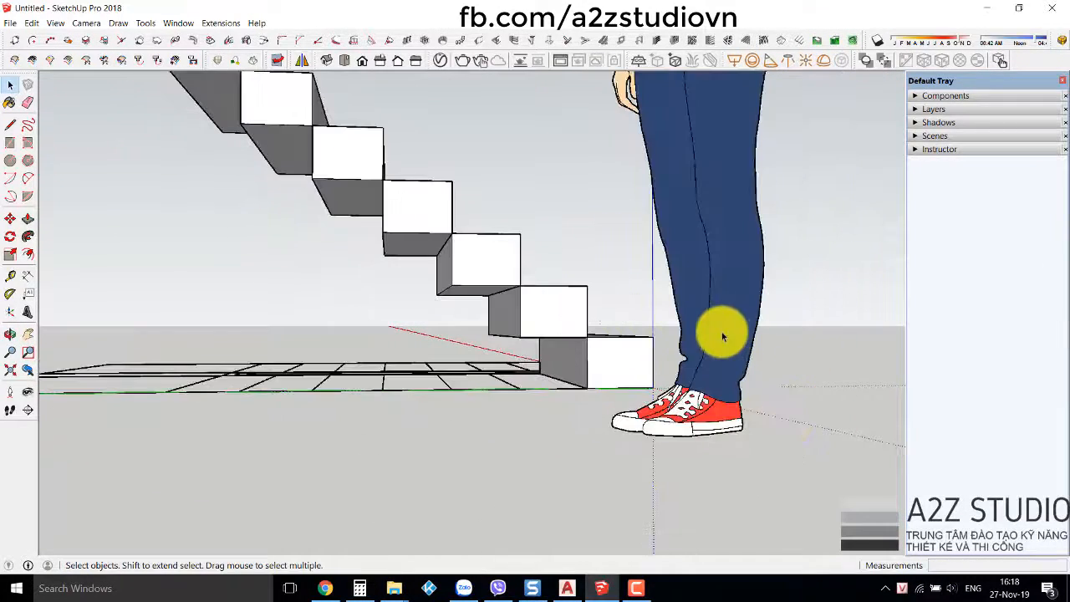
{"action": "left_click", "coordinate": [724, 336]}
{"action": "key", "text": "Delete"}
- Try to slope the step's underside by moving its rear bottom edge up
{"action": "middle_click_drag", "start_coordinate": [677, 363], "coordinate": [506, 380]}
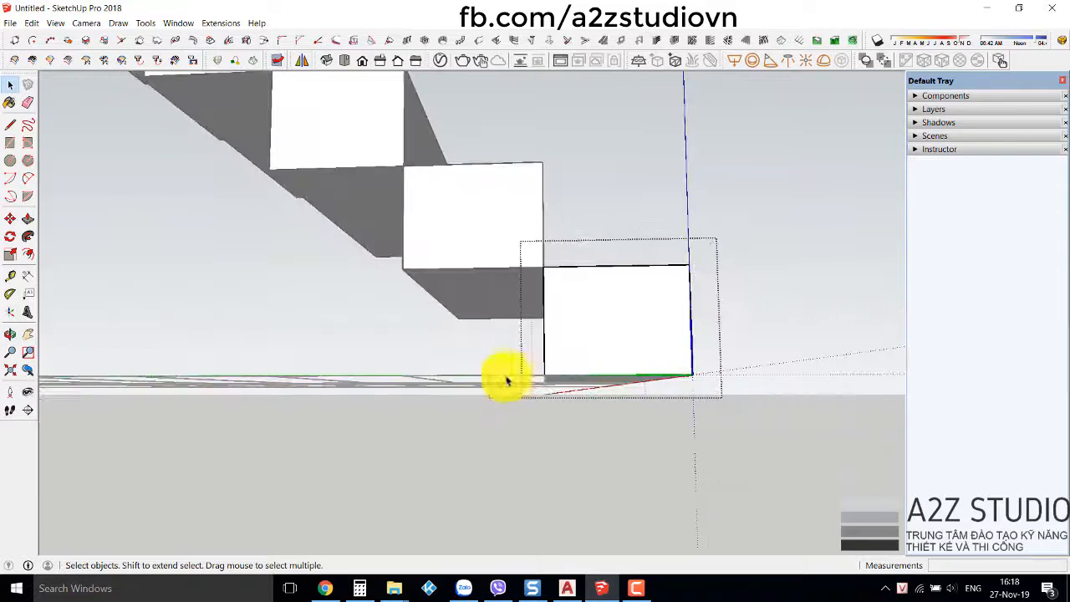
{"action": "left_click", "coordinate": [548, 378]}
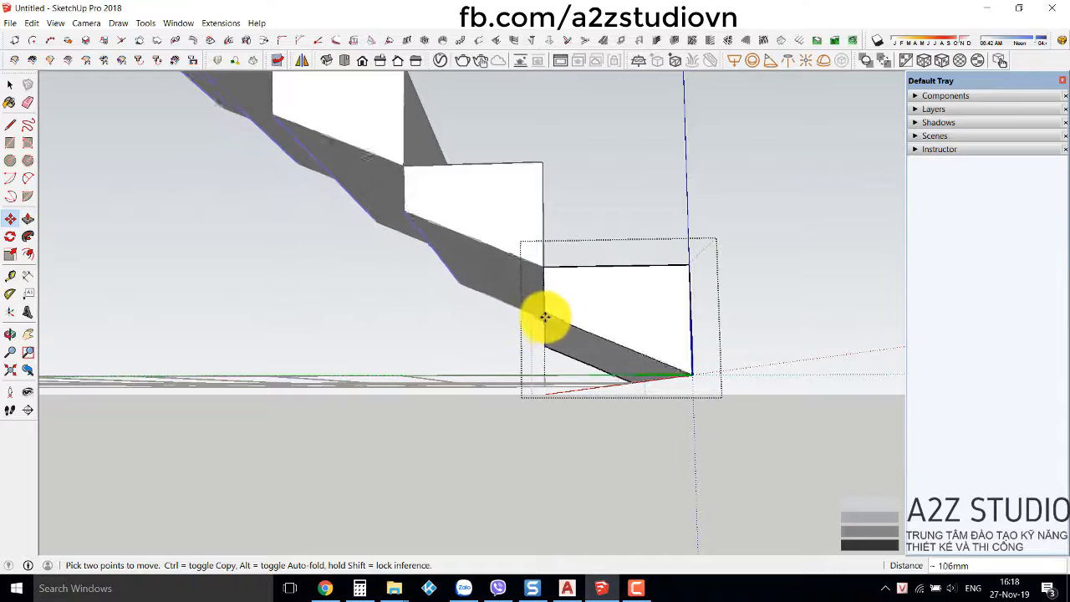
{"action": "mouse_move", "coordinate": [552, 284]}
{"action": "middle_mouse_down"}
{"action": "mouse_move", "coordinate": [574, 303]}
{"action": "mouse_move", "coordinate": [550, 306]}
{"action": "middle_mouse_up"}
- Open the second step's component for editing and move its front bottom edge down to slope the underside
{"action": "double_click", "coordinate": [515, 303]}
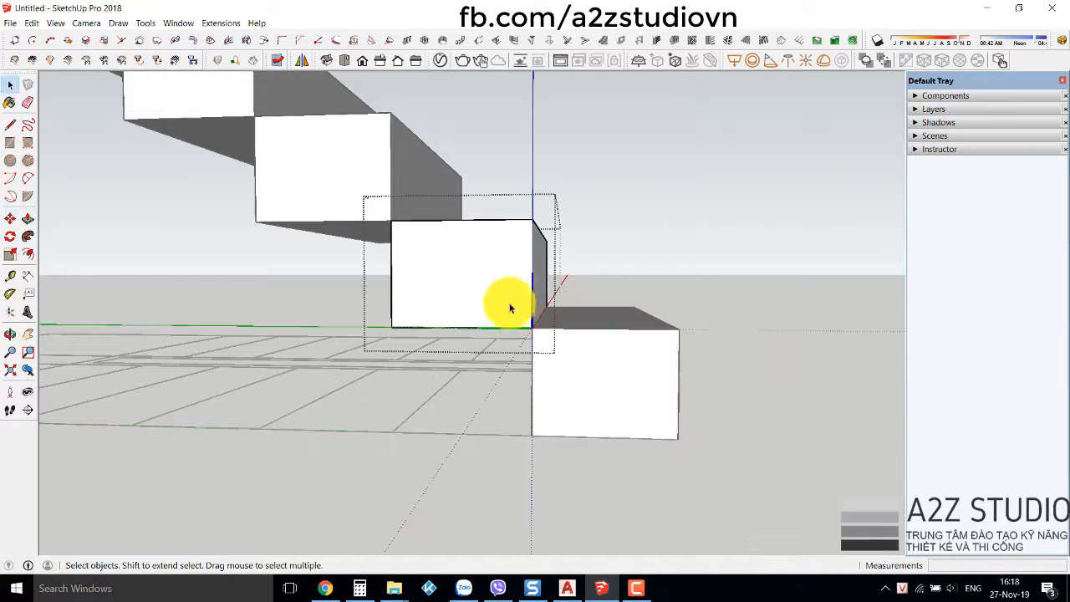
{"action": "mouse_move", "coordinate": [526, 335]}
{"action": "middle_mouse_down"}
{"action": "mouse_move", "coordinate": [580, 303]}
{"action": "mouse_move", "coordinate": [556, 309]}
{"action": "middle_mouse_up"}
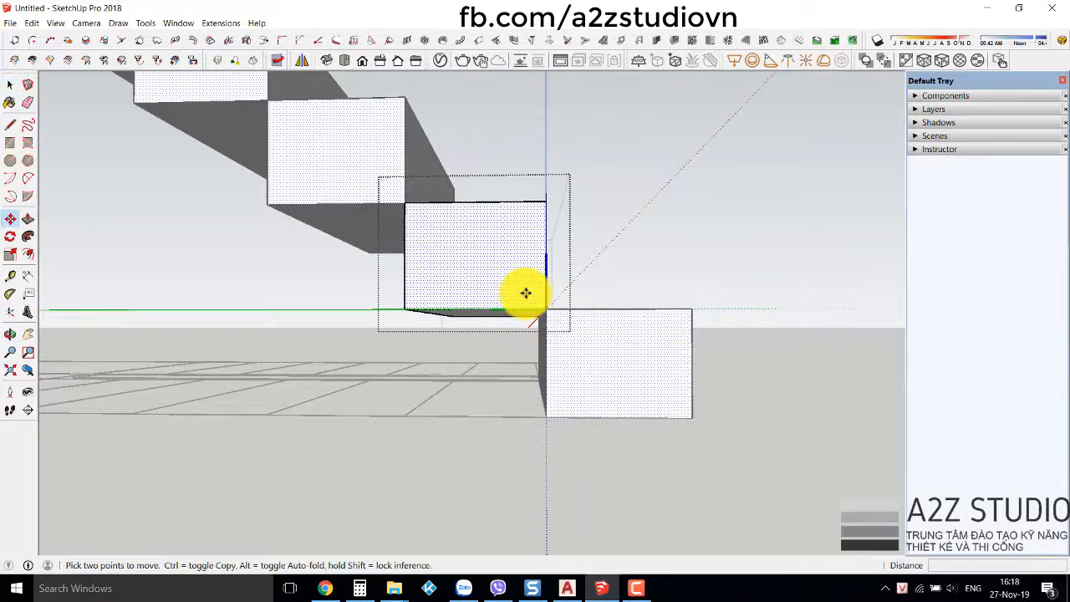
{"action": "key", "text": "space"}
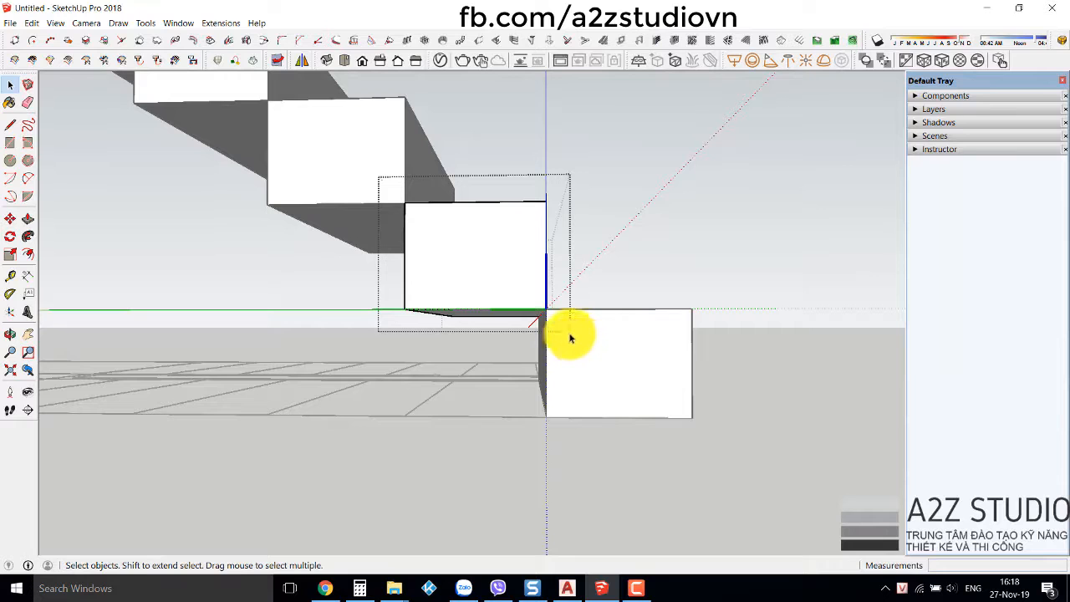
{"action": "mouse_move", "coordinate": [549, 312]}
{"action": "middle_mouse_down"}
{"action": "mouse_move", "coordinate": [544, 358]}
{"action": "mouse_move", "coordinate": [499, 357]}
{"action": "mouse_move", "coordinate": [423, 332]}
{"action": "middle_mouse_up"}
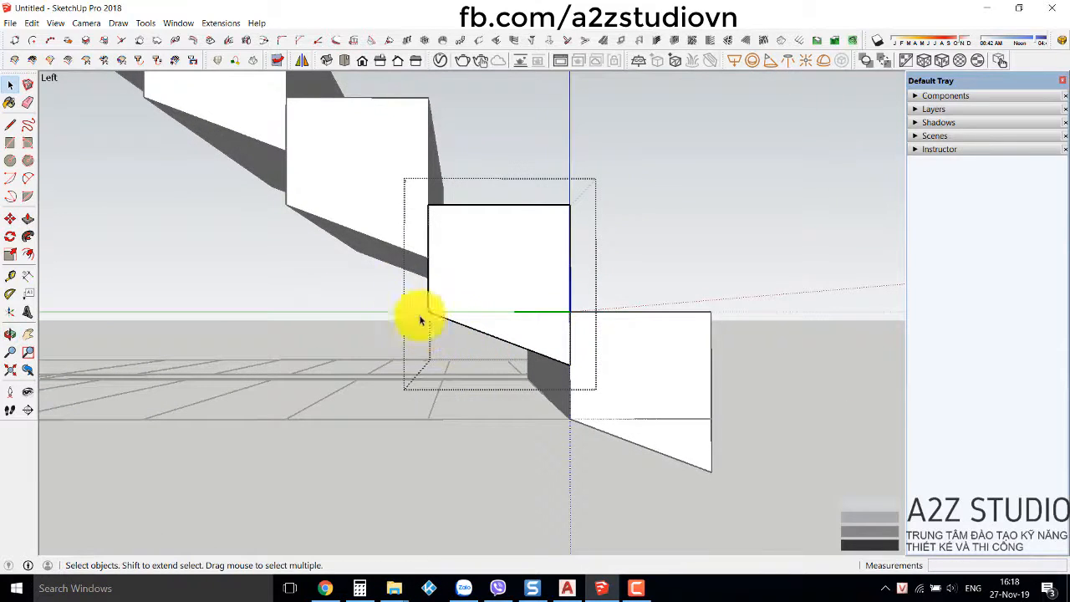
- Raise the step's rear bottom edge to meet the next step's front bottom edge, then exit the component
{"action": "left_click", "coordinate": [459, 351]}
{"action": "key", "text": "m"}
{"action": "left_click", "coordinate": [427, 310]}
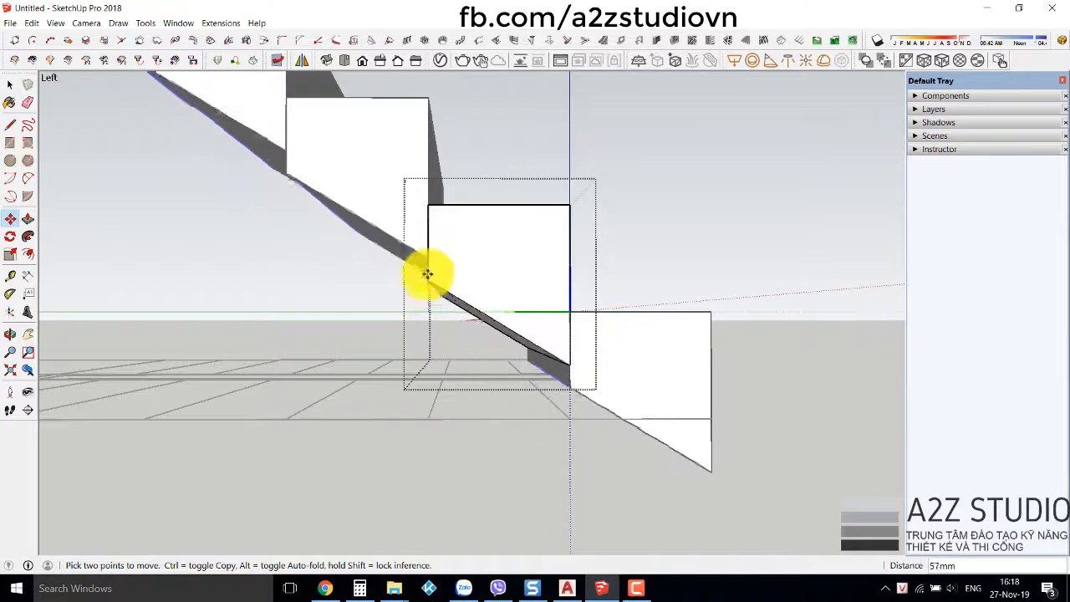
{"action": "left_click", "coordinate": [792, 349]}
{"action": "key", "text": "space"}
- Draw a rectangle over the landing area at the far end of the first flight's plan
{"action": "scroll", "coordinate": [526, 349], "scroll_direction": "down", "scroll_amount": 5}
{"action": "middle_click_drag", "start_coordinate": [655, 301], "coordinate": [294, 437]}
{"action": "key", "text": "r"}
{"action": "left_click", "coordinate": [215, 379]}
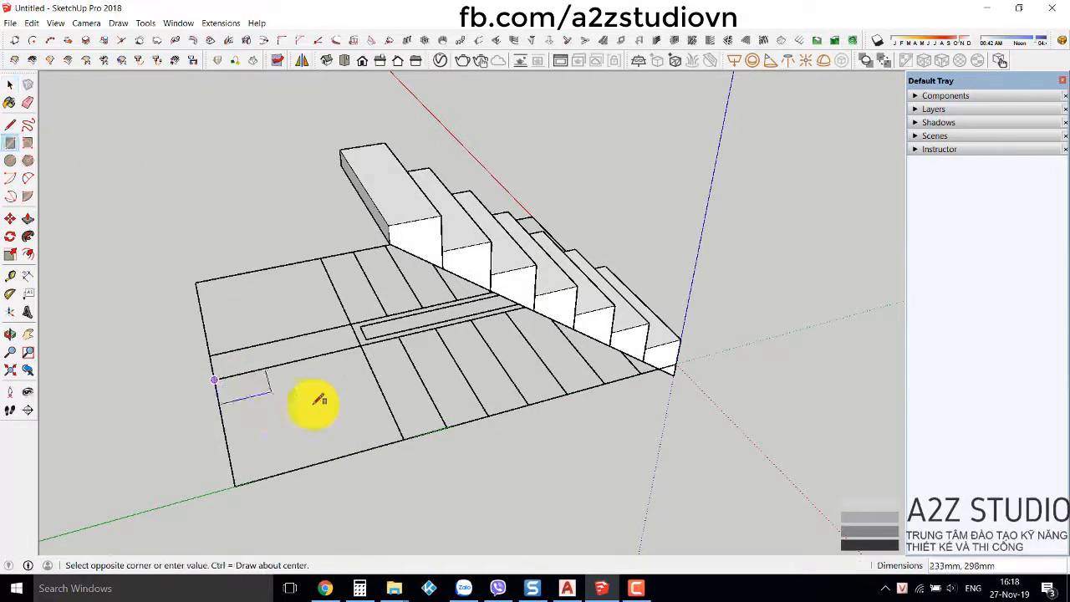
{"action": "left_click", "coordinate": [403, 438]}
- Make the landing face and its edges into a group
{"action": "key", "text": "space"}
{"action": "double_click", "coordinate": [360, 422]}
{"action": "right_click", "coordinate": [359, 422]}
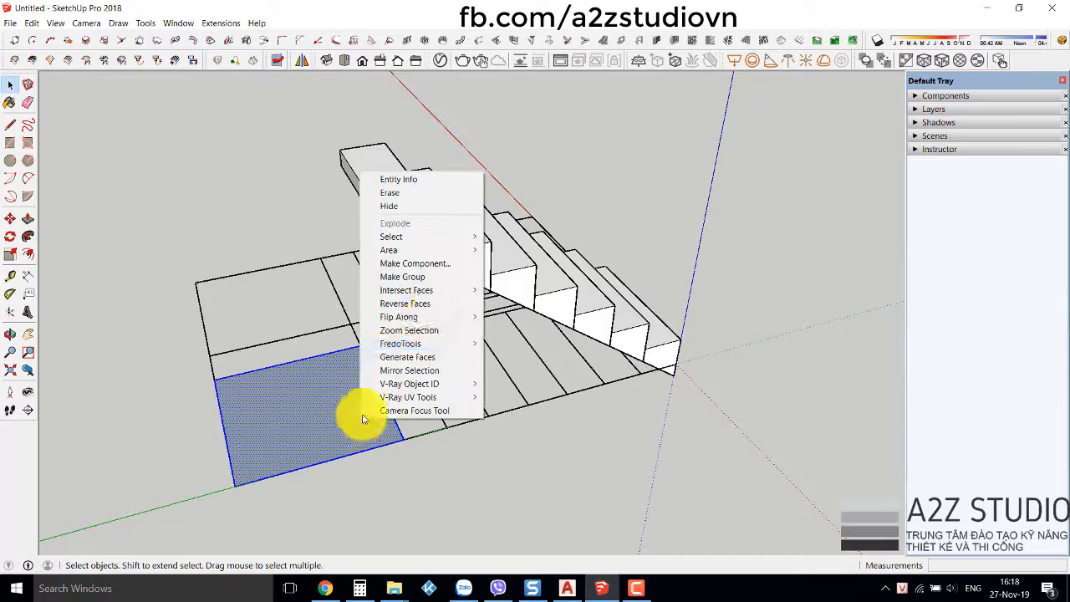
{"action": "left_click", "coordinate": [432, 278]}
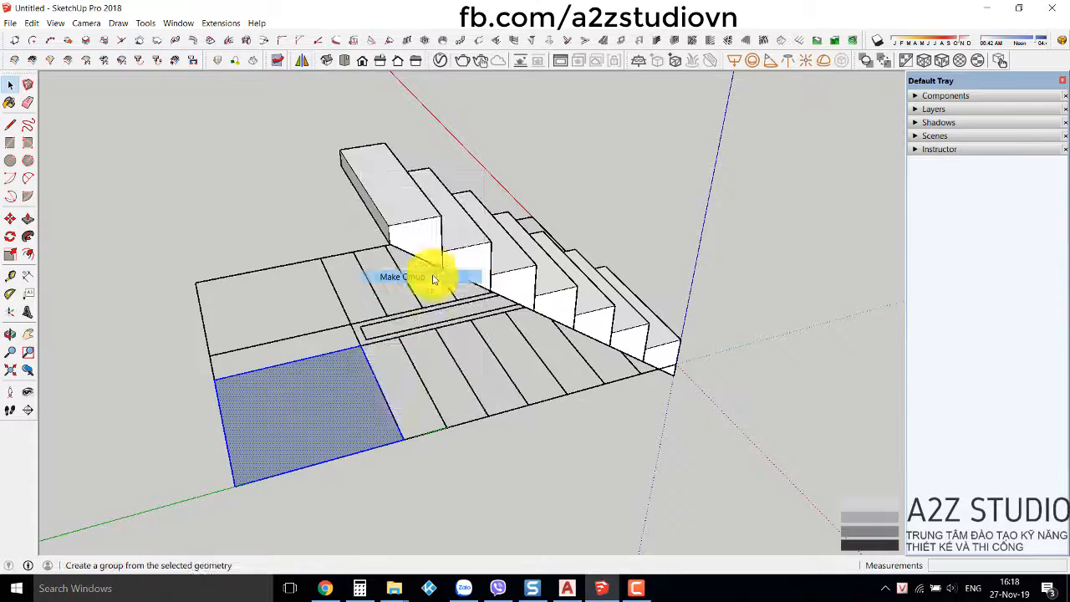
- Push/Pull the landing face up by 188.9 mm inside its group, then exit and select the group
{"action": "double_click", "coordinate": [352, 432]}
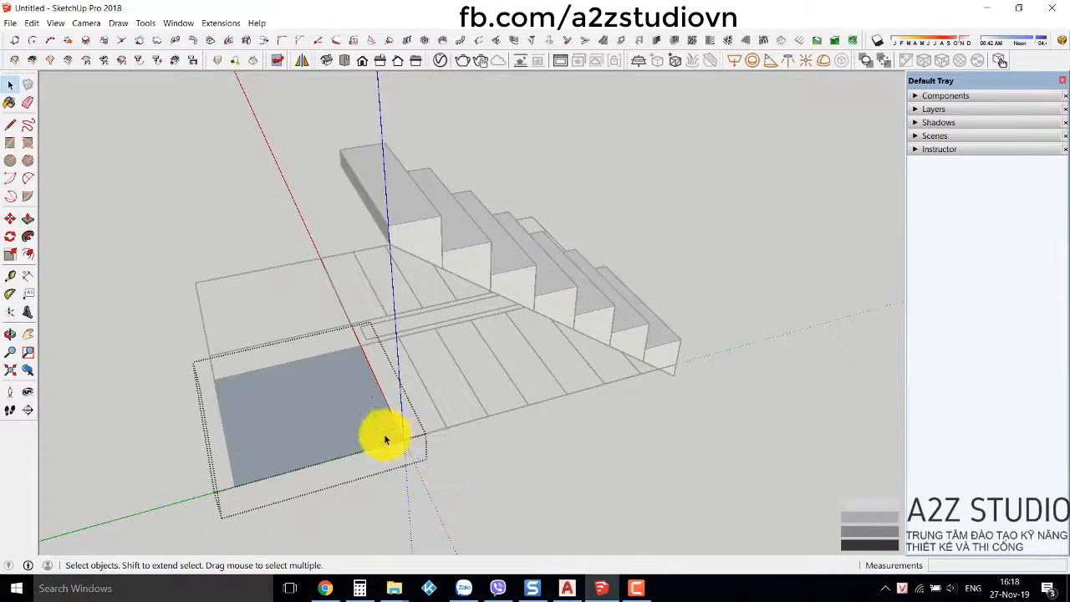
{"action": "key", "text": "p"}
{"action": "left_click_drag", "start_coordinate": [381, 431], "coordinate": [328, 370]}
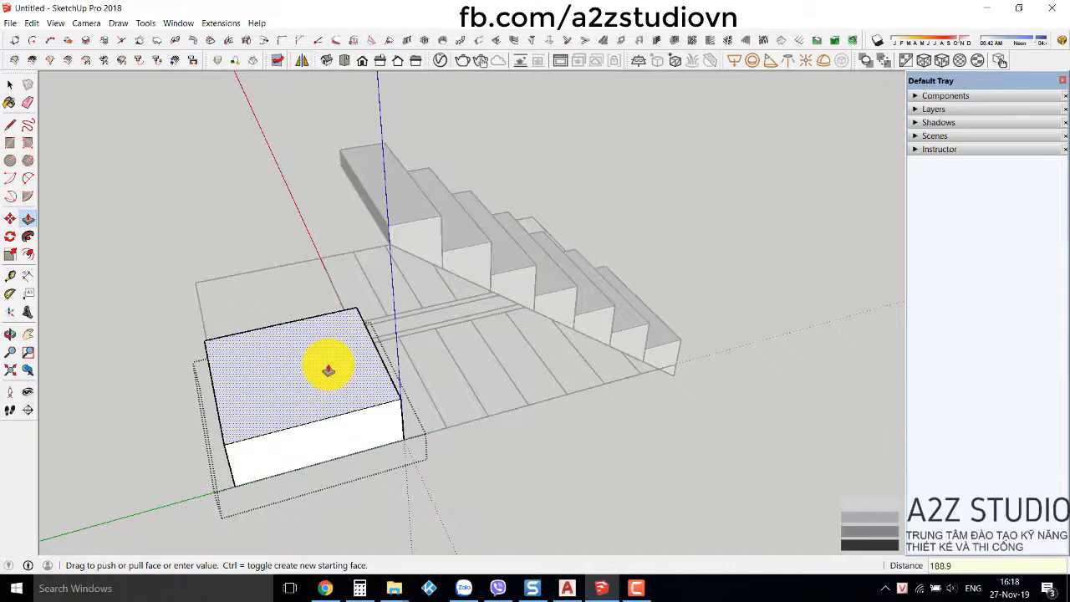
{"action": "left_click", "coordinate": [328, 366]}
{"action": "key", "text": "space"}
{"action": "left_click", "coordinate": [477, 471]}
{"action": "left_click", "coordinate": [404, 454]}
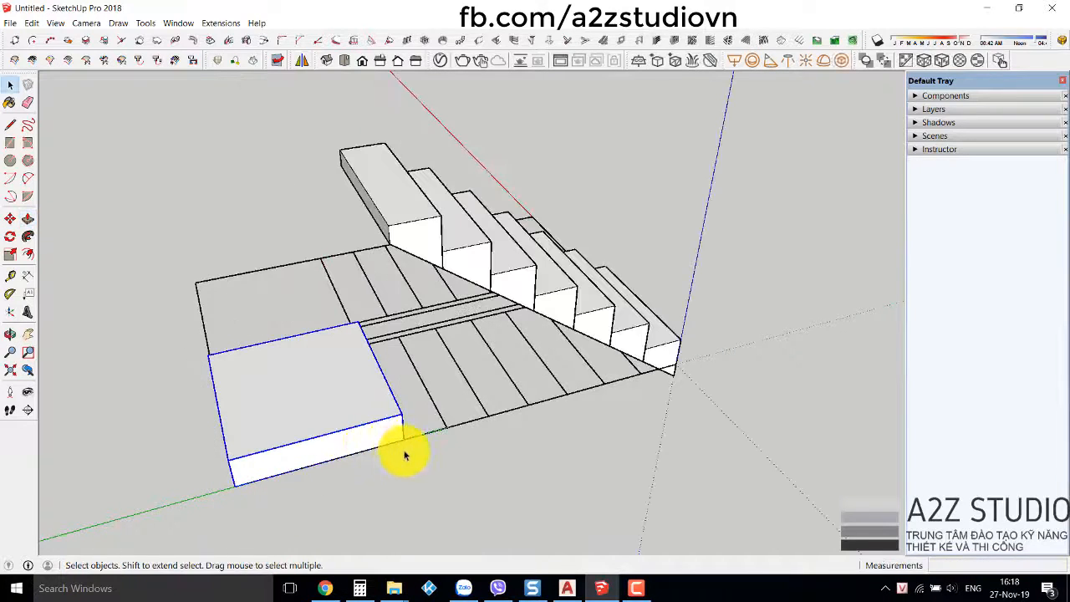
- Copy the landing block from the ground plan up to the top rear corner of the first flight's last step
{"action": "left_click", "coordinate": [404, 439]}
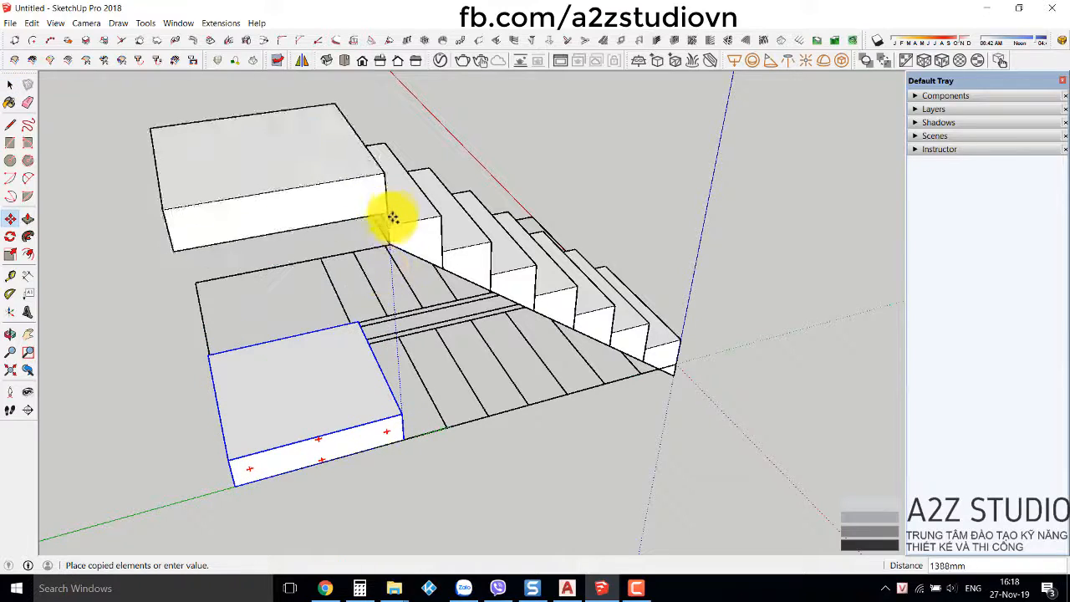
{"action": "left_click", "coordinate": [376, 270]}
{"action": "key", "text": "space"}
{"action": "mouse_move", "coordinate": [324, 424]}
{"action": "middle_mouse_down"}
{"action": "mouse_move", "coordinate": [511, 351]}
{"action": "mouse_move", "coordinate": [454, 335]}
{"action": "middle_mouse_up"}
- Copy the top step of the first flight to the near inner corner of the raised landing's top face
{"action": "left_click", "coordinate": [430, 179]}
{"action": "mouse_move", "coordinate": [430, 179]}
{"action": "middle_mouse_down"}
{"action": "mouse_move", "coordinate": [324, 262]}
{"action": "mouse_move", "coordinate": [286, 267]}
{"action": "middle_mouse_up"}
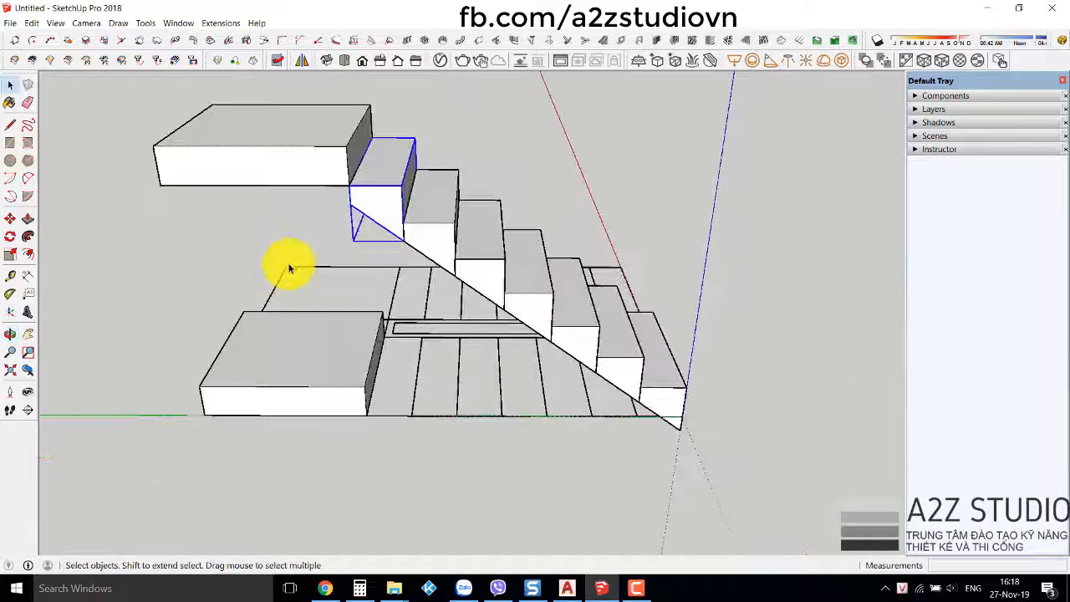
{"action": "key", "text": "m"}
{"action": "left_click", "coordinate": [407, 226]}
{"action": "key", "text": "ctrl"}
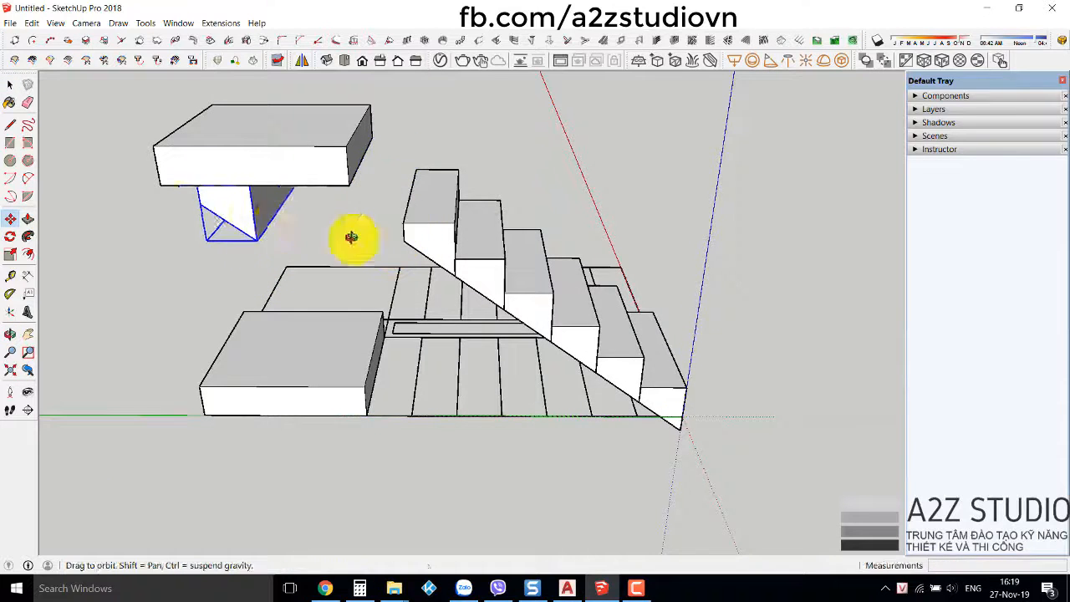
{"action": "mouse_move", "coordinate": [354, 239]}
{"action": "middle_mouse_down"}
{"action": "mouse_move", "coordinate": [686, 256]}
{"action": "mouse_move", "coordinate": [342, 248]}
{"action": "middle_mouse_up"}
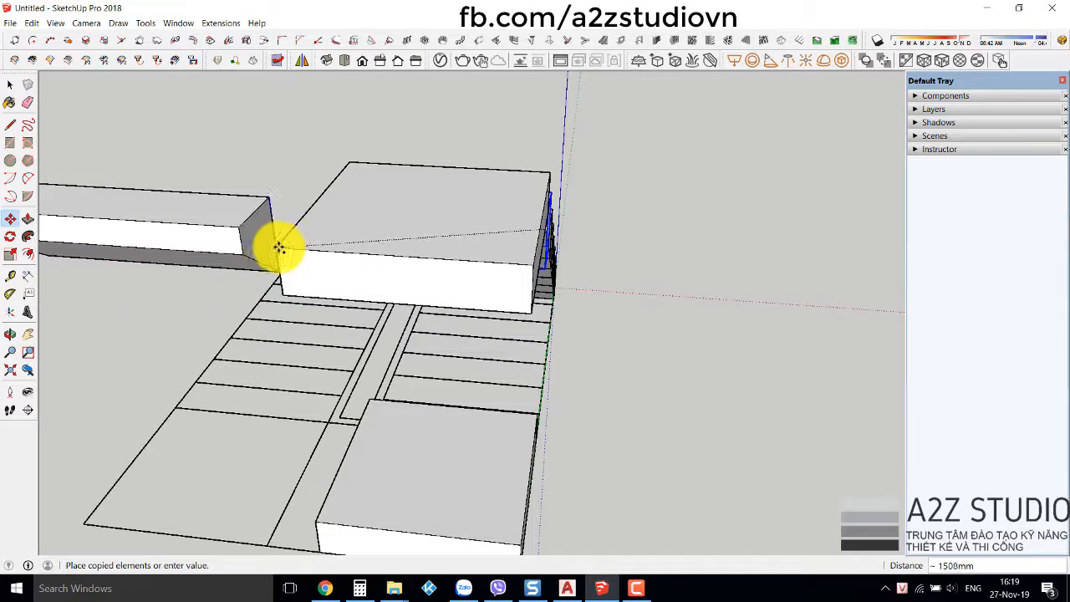
{"action": "left_click", "coordinate": [279, 247]}
- Rotate the copied step 90 degrees about the landing corner so it lies along the landing's inner side
{"action": "left_click", "coordinate": [10, 238]}
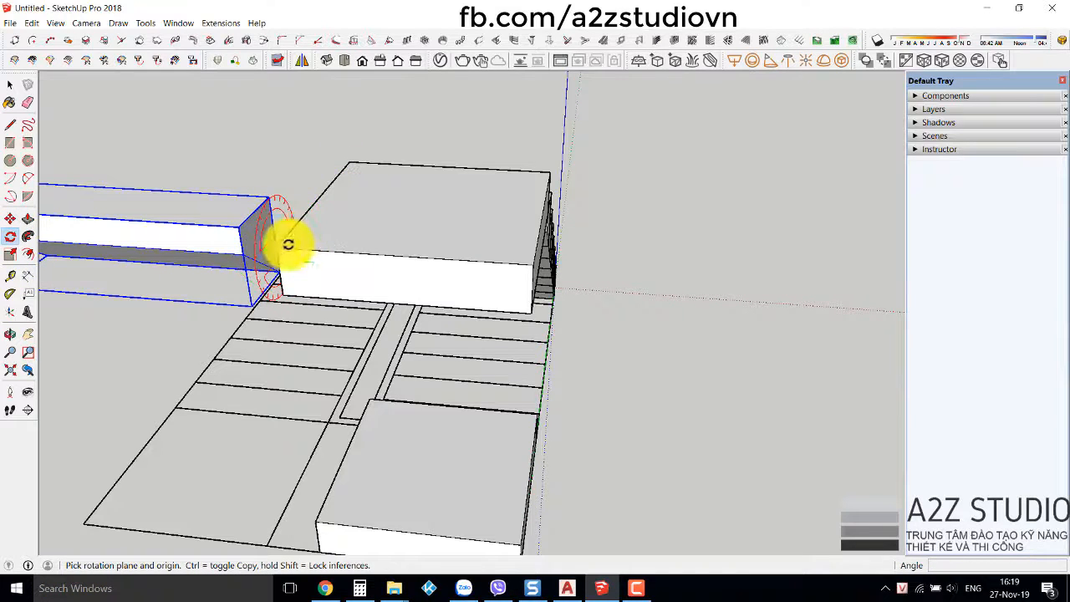
{"action": "left_click_drag", "start_coordinate": [347, 181], "coordinate": [257, 184]}
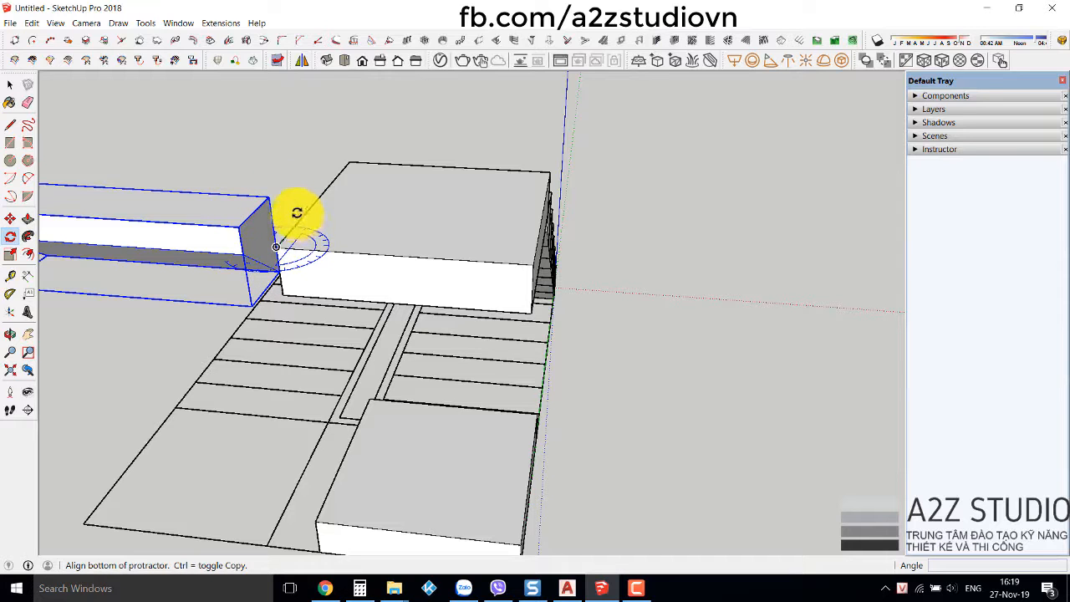
{"action": "left_click_drag", "start_coordinate": [298, 212], "coordinate": [332, 226]}
{"action": "left_click", "coordinate": [332, 249]}
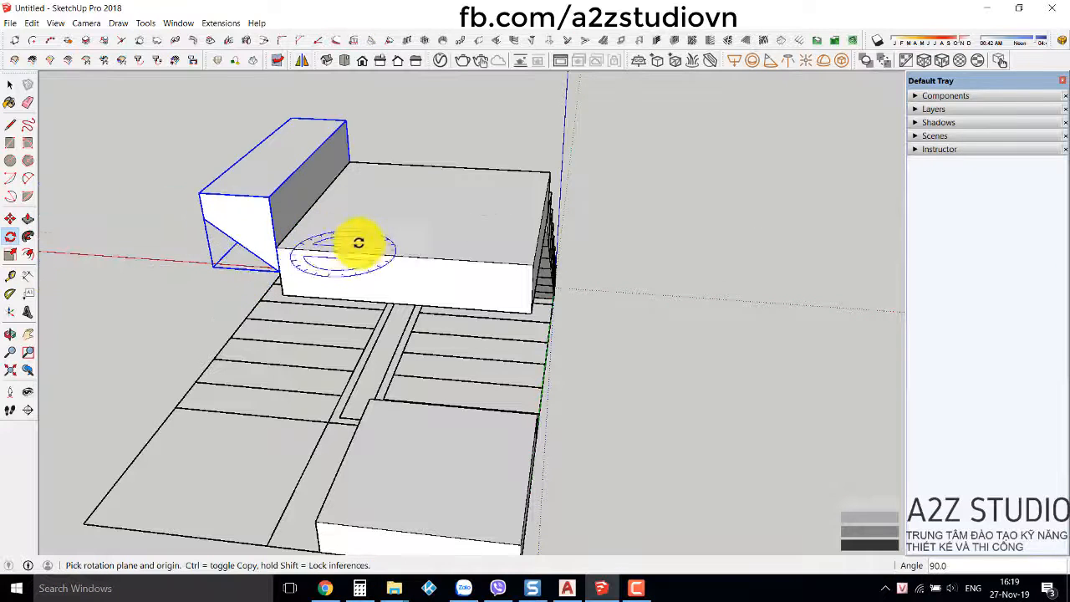
{"action": "middle_click_drag", "start_coordinate": [356, 242], "coordinate": [420, 296]}
{"action": "key", "text": "space"}
- Draw a guide line that extends the first flight's sloping underside up past the bottom edge of the landing
{"action": "middle_click_drag", "start_coordinate": [576, 290], "coordinate": [335, 163]}
{"action": "middle_click_drag", "start_coordinate": [476, 191], "coordinate": [394, 179]}
{"action": "scroll", "coordinate": [425, 215], "scroll_direction": "up", "scroll_amount": 3}
{"action": "middle_click_drag", "start_coordinate": [425, 215], "coordinate": [468, 251]}
{"action": "scroll", "coordinate": [410, 207], "scroll_direction": "up", "scroll_amount": 2}
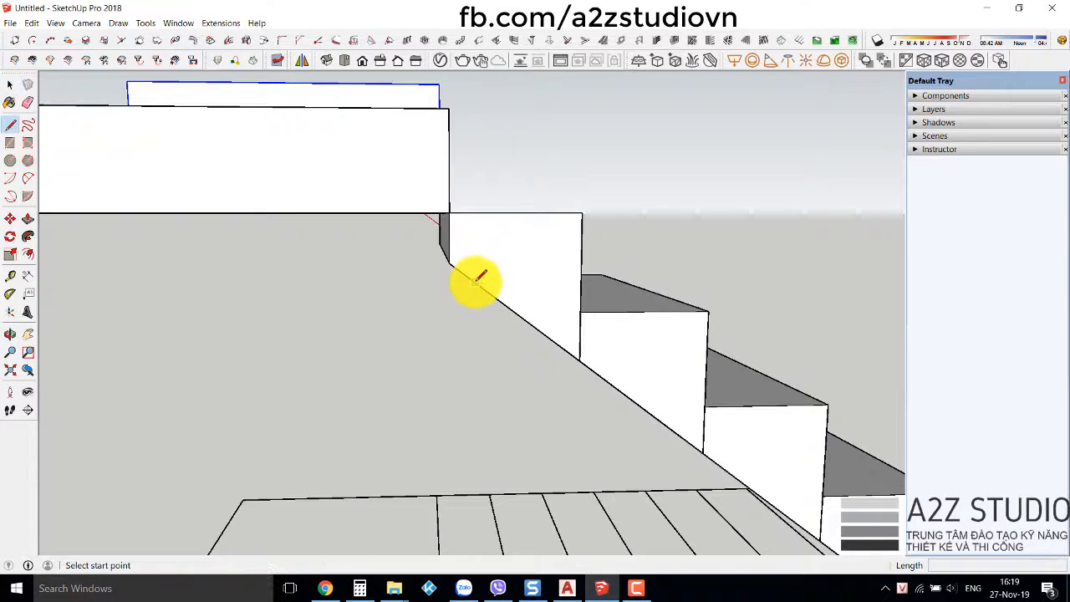
{"action": "left_click", "coordinate": [475, 282]}
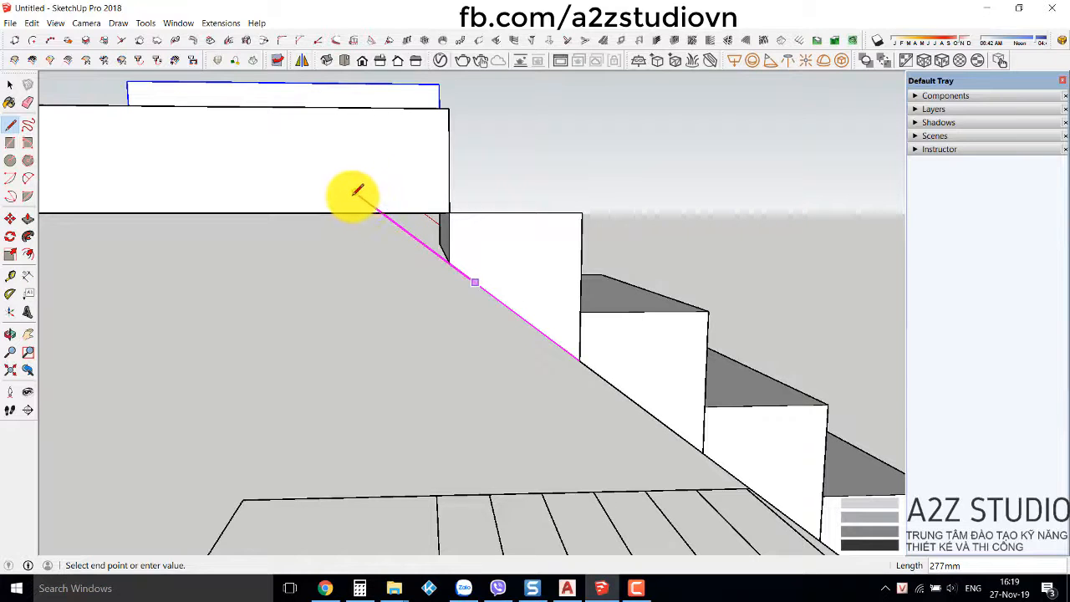
{"action": "key", "text": "space"}
- Inside the first landing's group, trace the triangle between the guide line, the landing's bottom edge and the top step's rear edge
{"action": "middle_click_drag", "start_coordinate": [399, 196], "coordinate": [417, 252]}
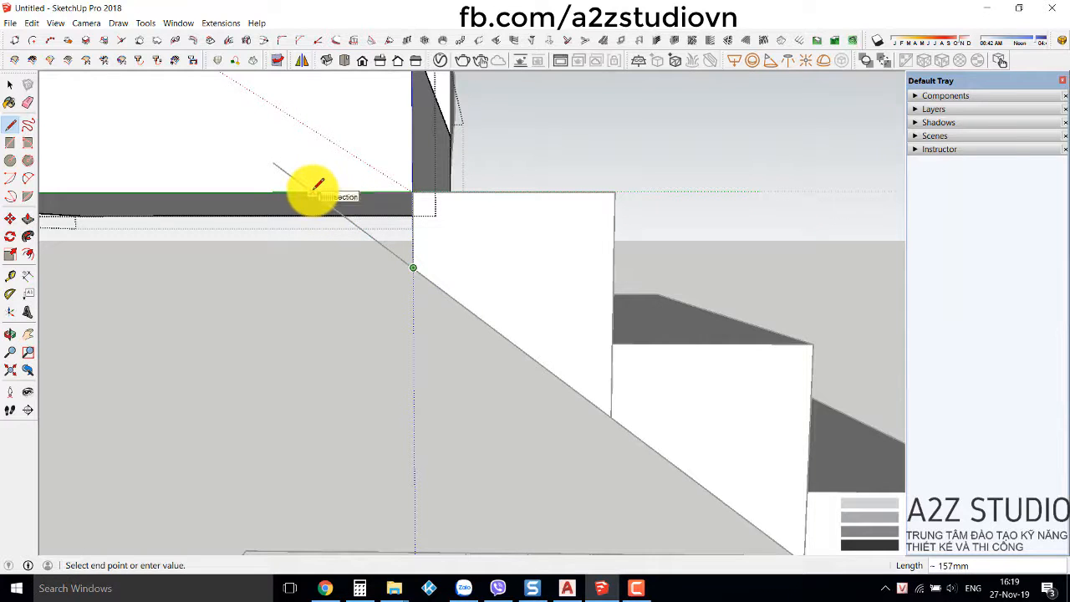
{"action": "left_click", "coordinate": [312, 192]}
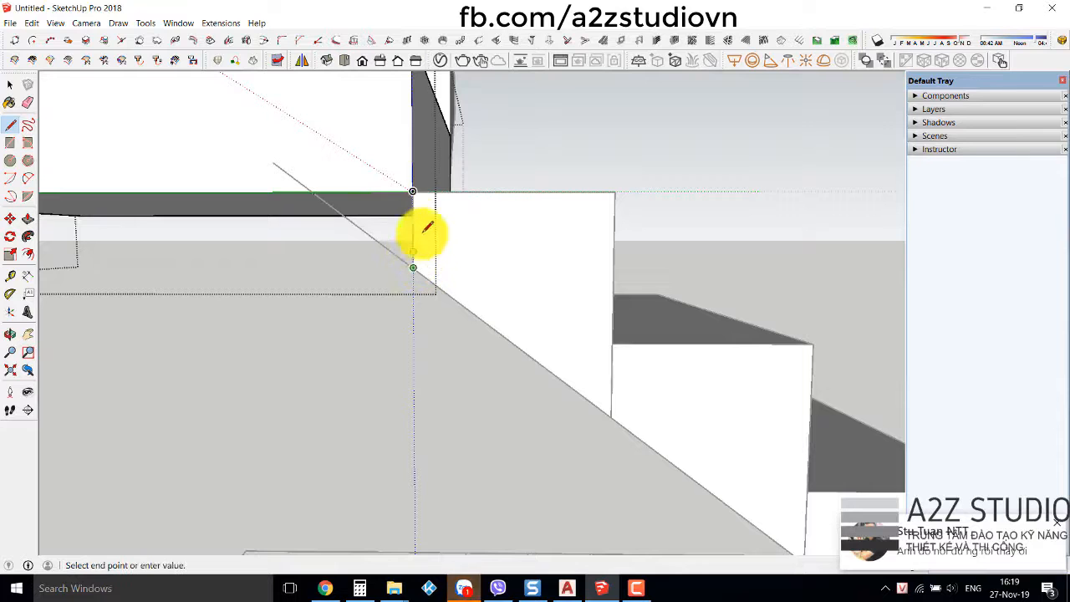
{"action": "left_click", "coordinate": [417, 194]}
{"action": "key", "text": "space"}
- Push/Pull the triangle beneath the first landing across the full width of the flight
{"action": "middle_click_drag", "start_coordinate": [442, 250], "coordinate": [458, 267]}
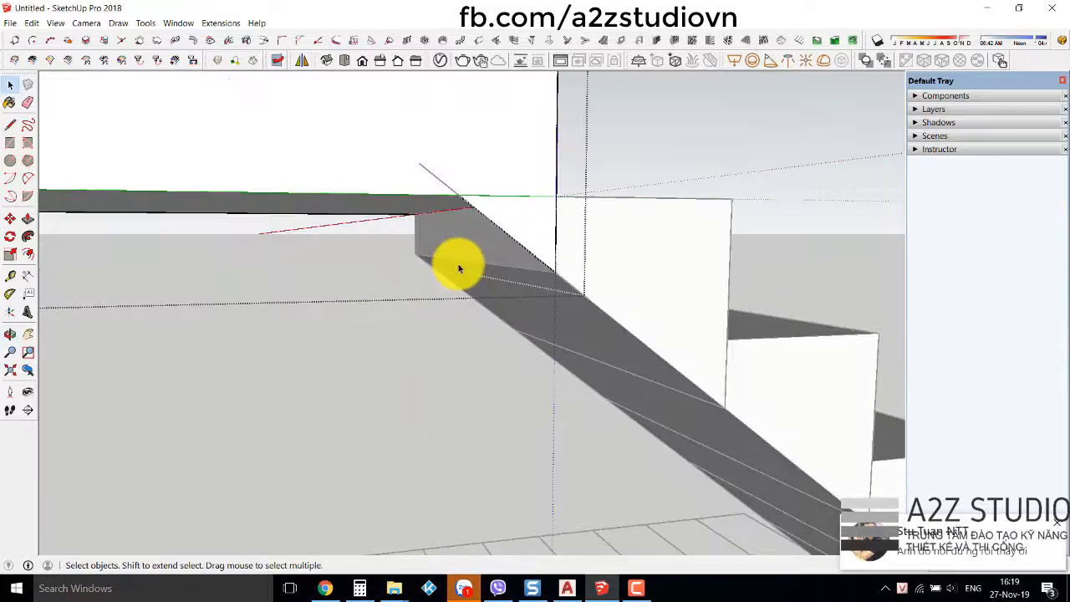
{"action": "left_click", "coordinate": [510, 227]}
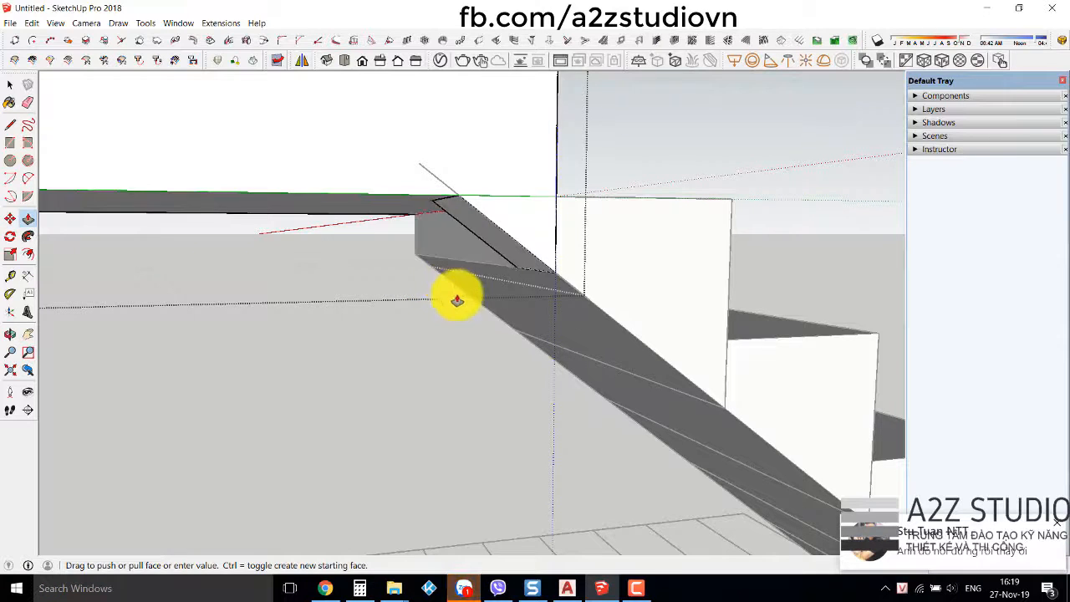
{"action": "left_click", "coordinate": [457, 297]}
{"action": "scroll", "coordinate": [499, 273], "scroll_direction": "down", "scroll_amount": 3}
{"action": "key", "text": "space"}
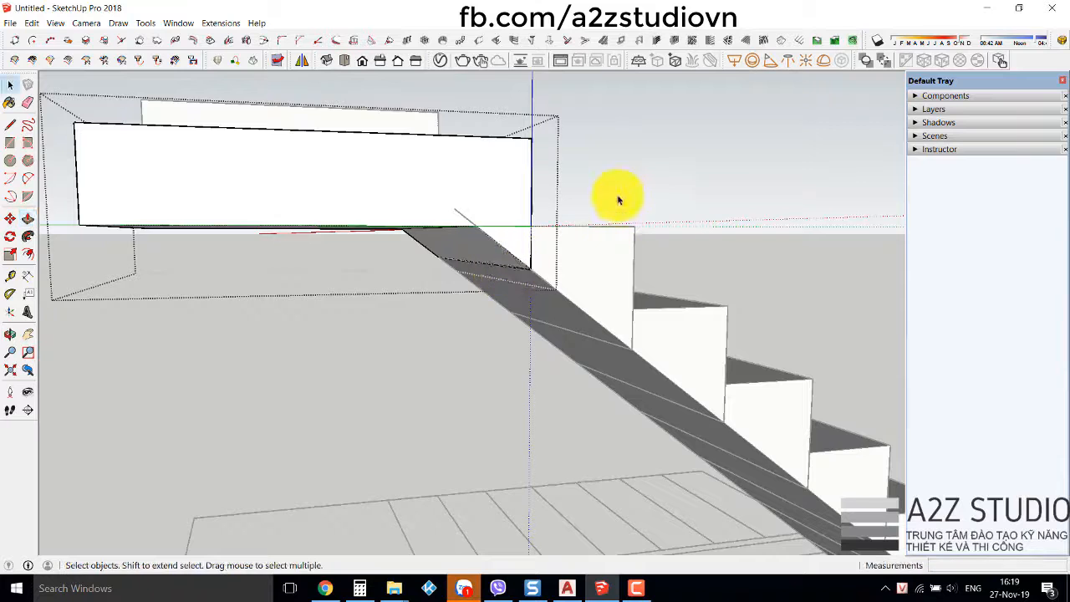
- Exit the landing group and delete the leftover slope guide line
{"action": "left_click", "coordinate": [620, 200]}
{"action": "left_click", "coordinate": [468, 220]}
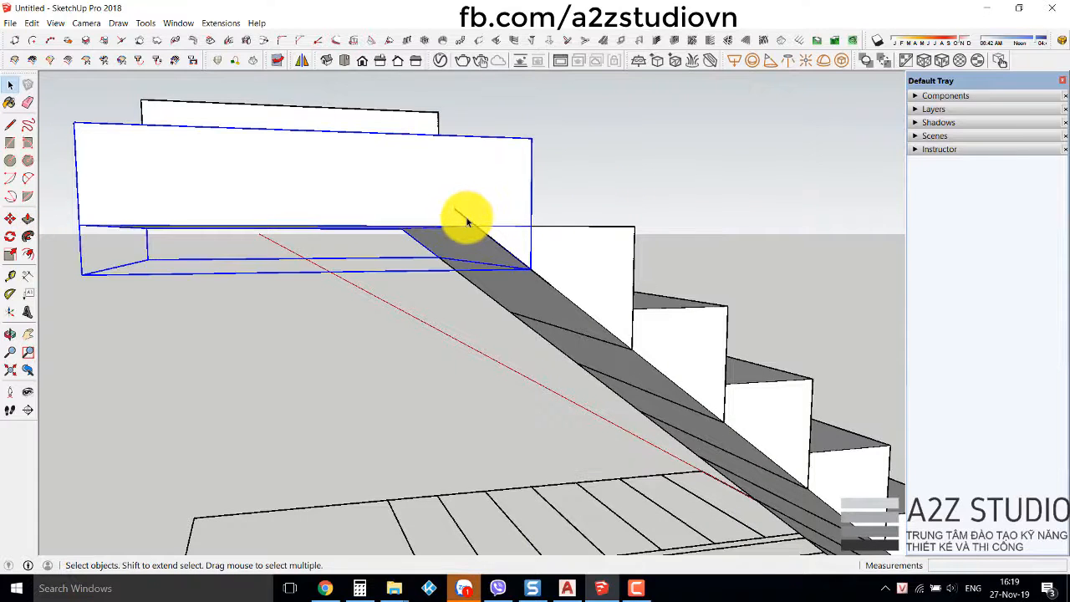
{"action": "scroll", "coordinate": [721, 195], "scroll_direction": "down", "scroll_amount": 3}
- Move the remaining landing block from the ground plan up to the top rear edge of the rotated step
{"action": "middle_click_drag", "start_coordinate": [510, 250], "coordinate": [530, 202]}
{"action": "middle_click_drag", "start_coordinate": [474, 227], "coordinate": [623, 542]}
{"action": "left_click", "coordinate": [627, 447]}
{"action": "key", "text": "m"}
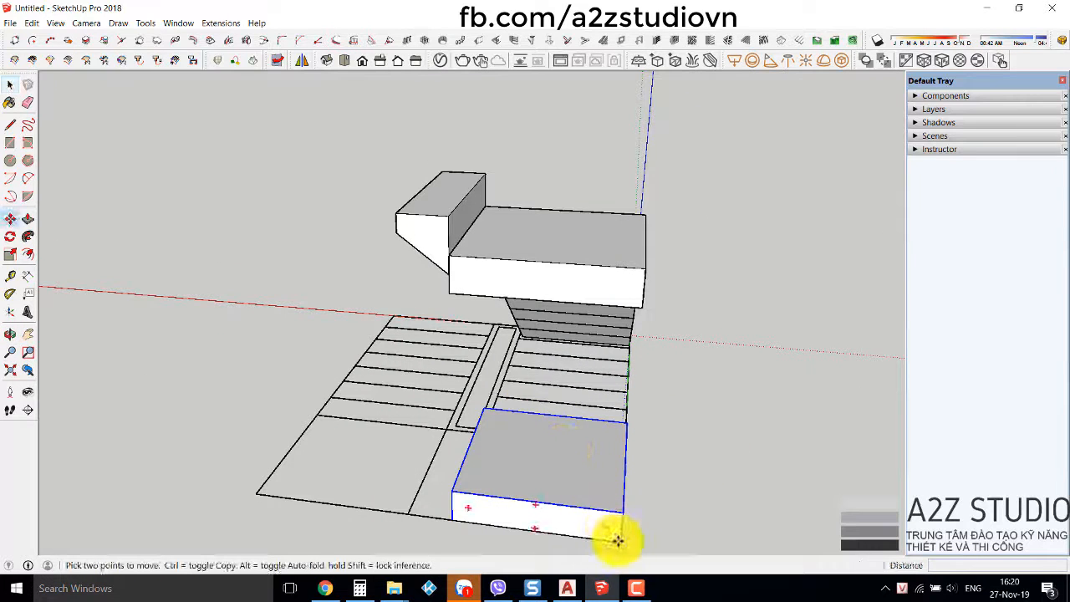
{"action": "left_click", "coordinate": [618, 541]}
{"action": "middle_click_drag", "start_coordinate": [469, 214], "coordinate": [492, 149]}
{"action": "key", "text": "space"}
- Draw a guide line extending the rotated step's sloping underside up to the second landing's bottom edge
{"action": "scroll", "coordinate": [430, 148], "scroll_direction": "up", "scroll_amount": 4}
{"action": "middle_click_drag", "start_coordinate": [489, 190], "coordinate": [518, 165]}
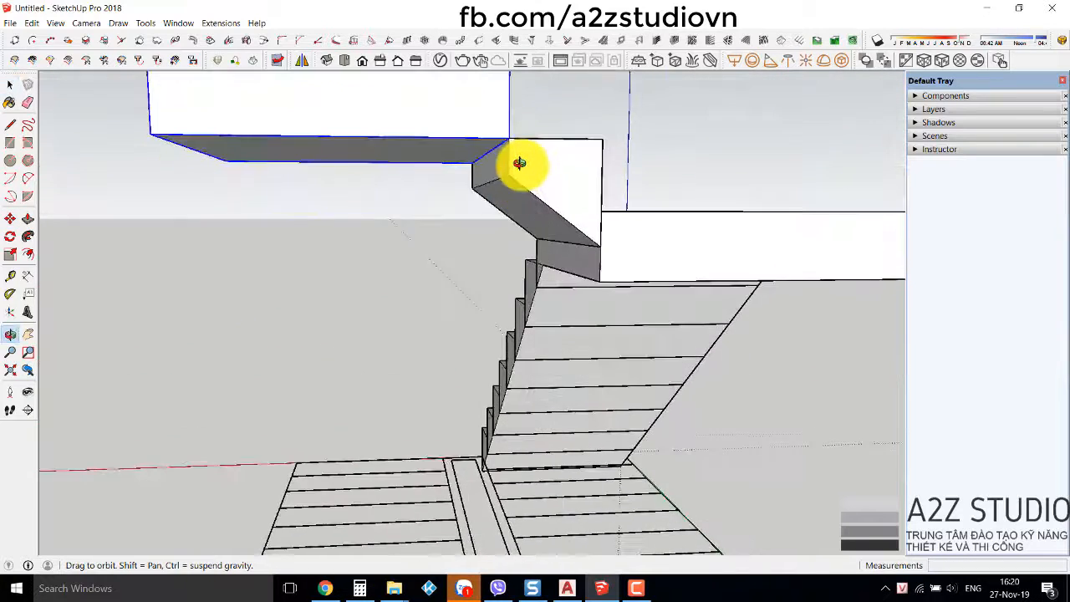
{"action": "scroll", "coordinate": [518, 164], "scroll_direction": "up", "scroll_amount": 3}
{"action": "middle_click_drag", "start_coordinate": [516, 201], "coordinate": [521, 250]}
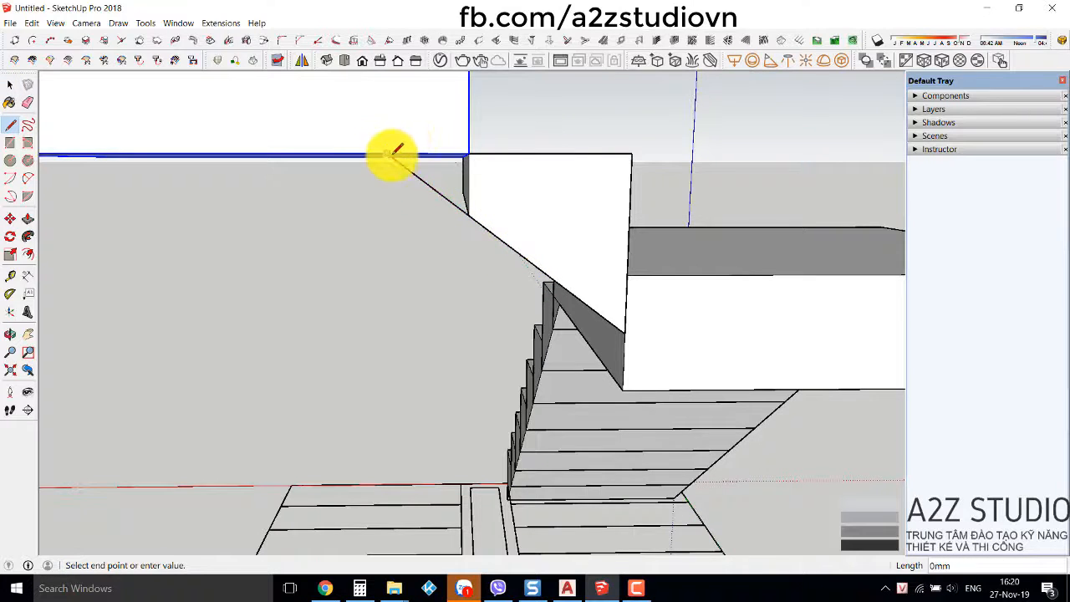
{"action": "key", "text": "space"}
- Inside the second landing's group, trace the triangle between the slope guide line, the landing's bottom edge and the step's rear edge
{"action": "scroll", "coordinate": [395, 153], "scroll_direction": "up", "scroll_amount": 2}
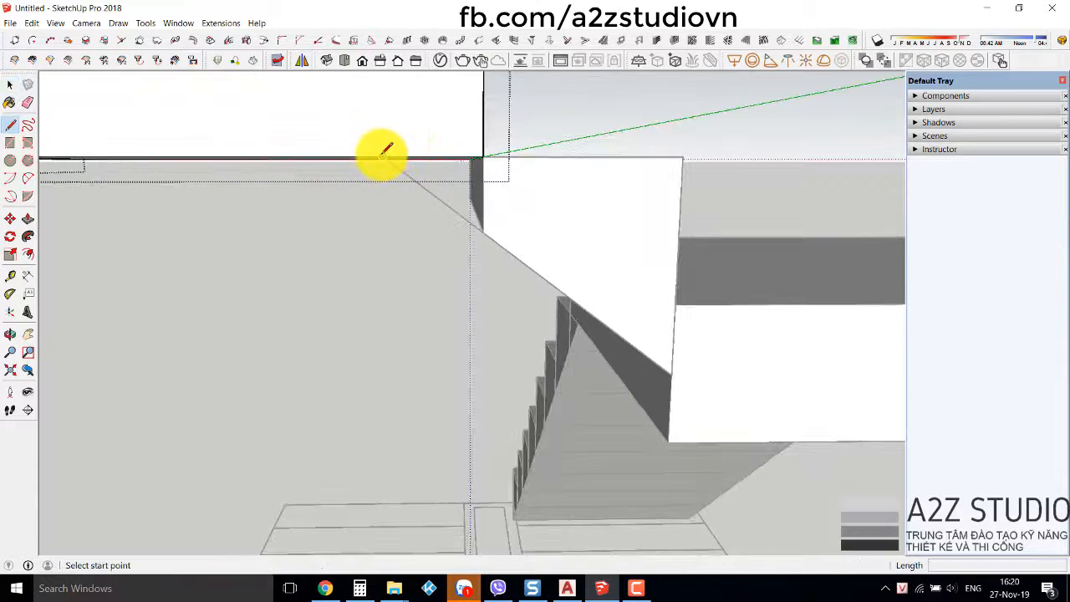
{"action": "left_click", "coordinate": [386, 158]}
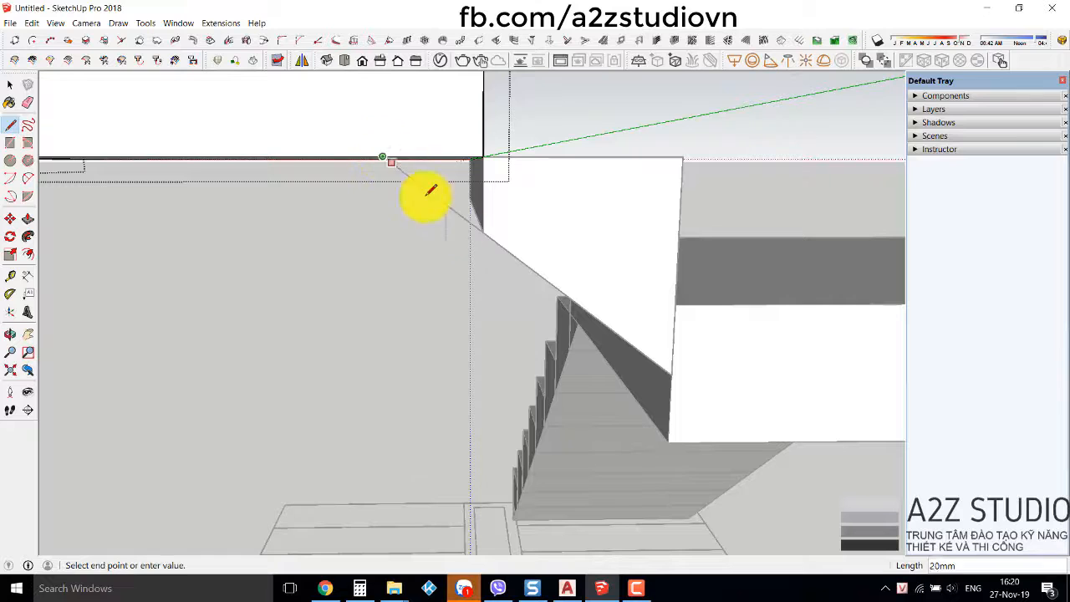
{"action": "left_click", "coordinate": [484, 158]}
{"action": "key", "text": "space"}
- Push/Pull the triangle under the second landing 900 mm across the rotated step's width, then exit the group
{"action": "middle_click_drag", "start_coordinate": [454, 196], "coordinate": [520, 185]}
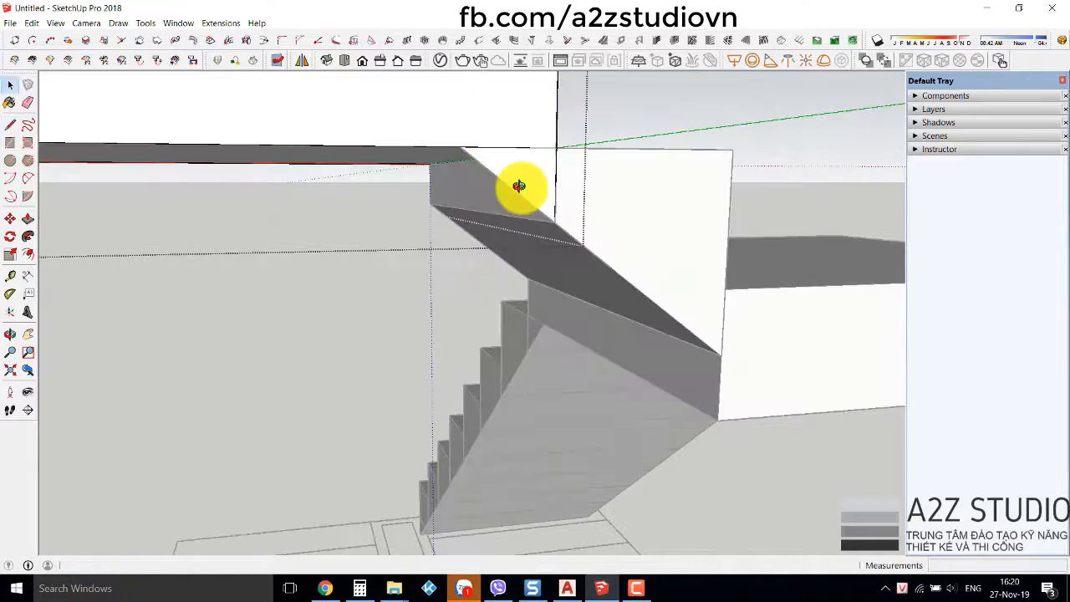
{"action": "key", "text": "p"}
{"action": "left_click", "coordinate": [449, 187]}
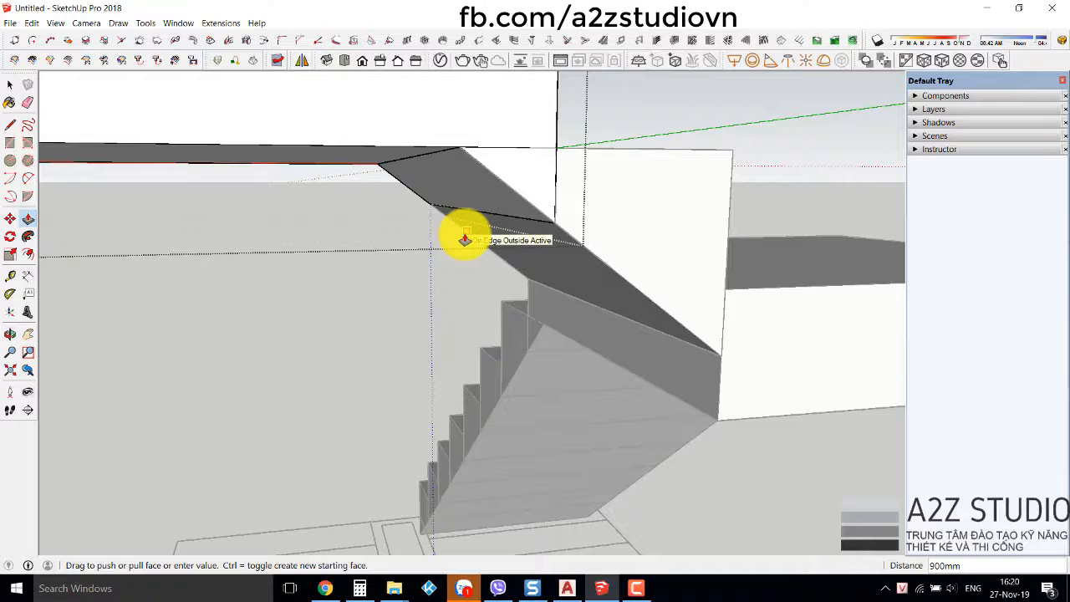
{"action": "left_click", "coordinate": [464, 240]}
{"action": "key", "text": "space"}
{"action": "middle_click_drag", "start_coordinate": [387, 246], "coordinate": [473, 220]}
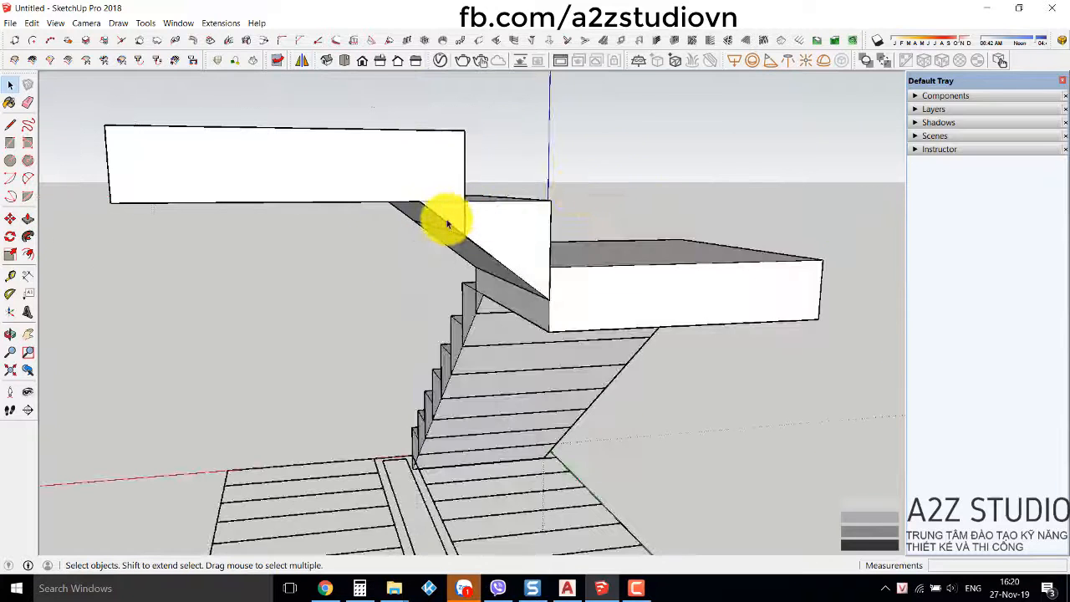
- Select all seven steps of the first flight and copy them to the near outer corner of the second landing's top
{"action": "middle_click_drag", "start_coordinate": [616, 237], "coordinate": [359, 303]}
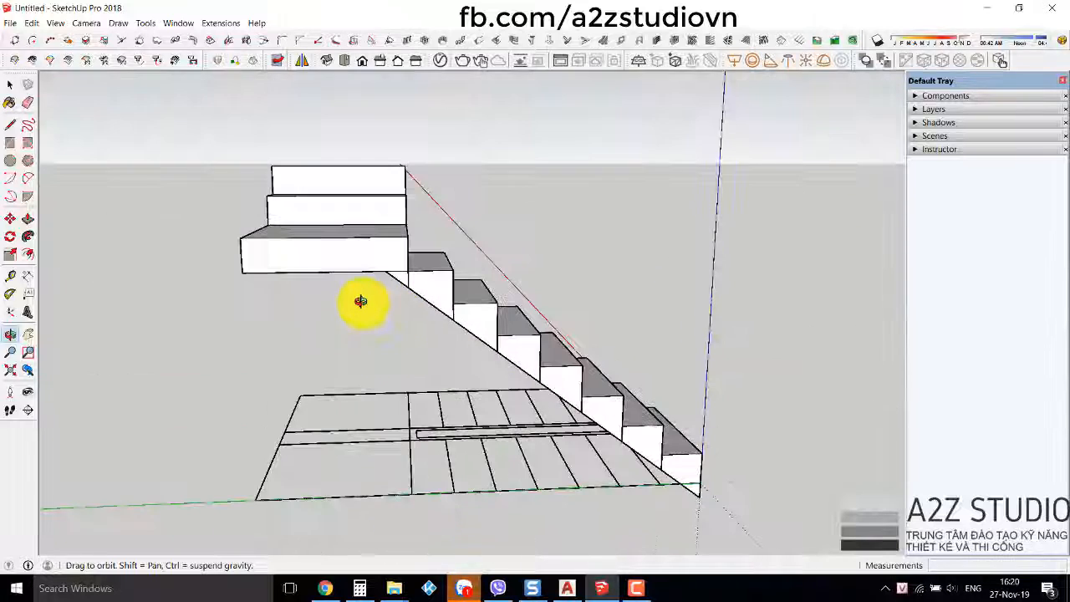
{"action": "left_click", "coordinate": [437, 289]}
{"action": "left_click", "coordinate": [471, 323], "text": "shift"}
{"action": "left_click", "coordinate": [521, 357], "text": "shift"}
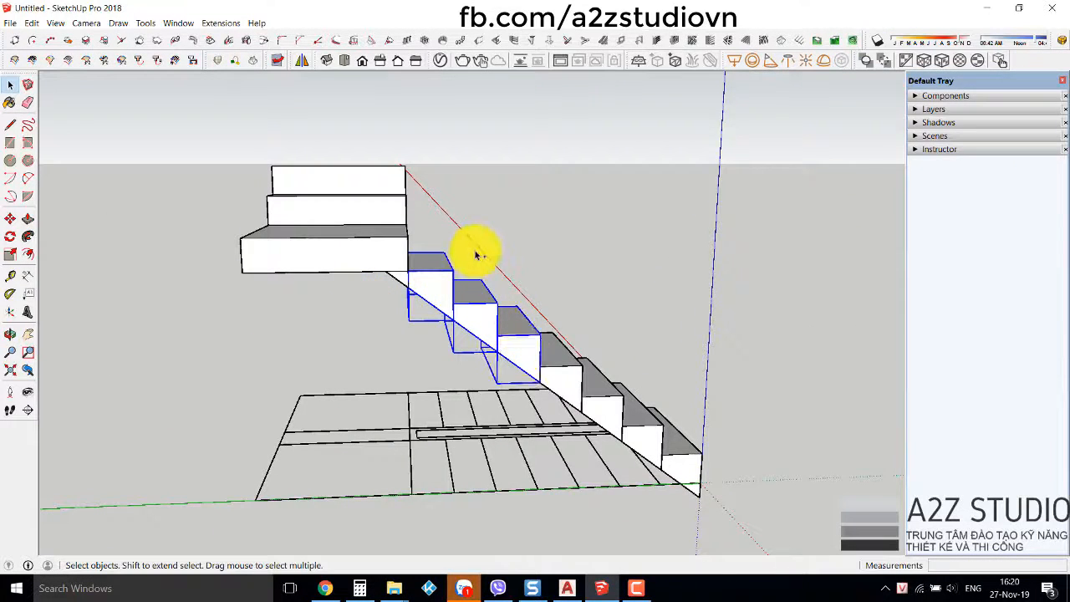
{"action": "left_click_drag", "start_coordinate": [475, 250], "coordinate": [721, 512], "text": "shift"}
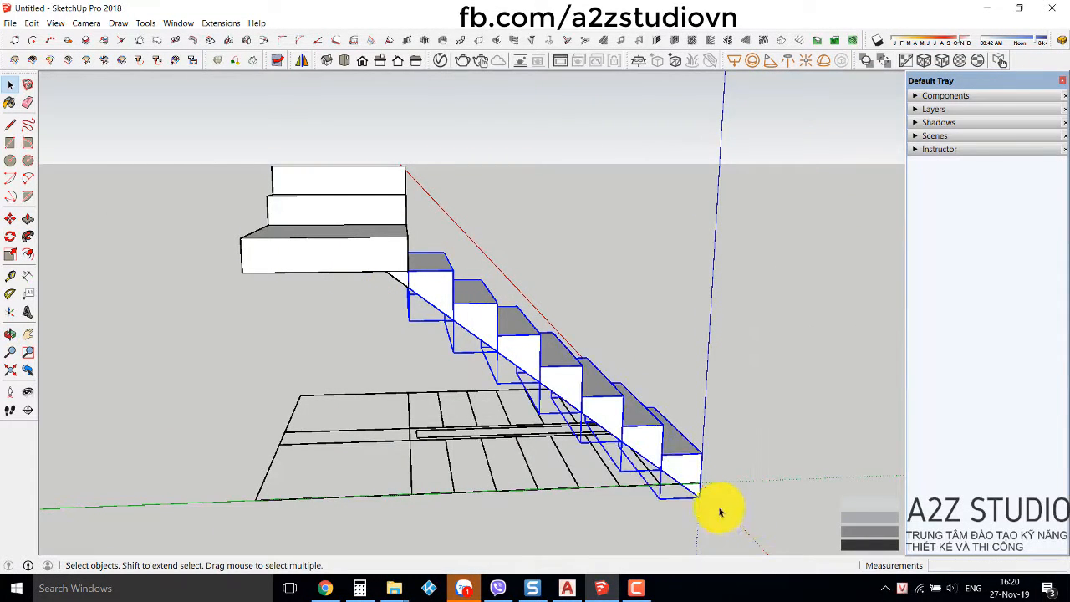
{"action": "key", "text": "m"}
{"action": "left_click", "coordinate": [666, 459]}
{"action": "mouse_move", "coordinate": [306, 279]}
{"action": "middle_mouse_down"}
{"action": "mouse_move", "coordinate": [671, 315]}
{"action": "mouse_move", "coordinate": [310, 287]}
{"action": "middle_mouse_up"}
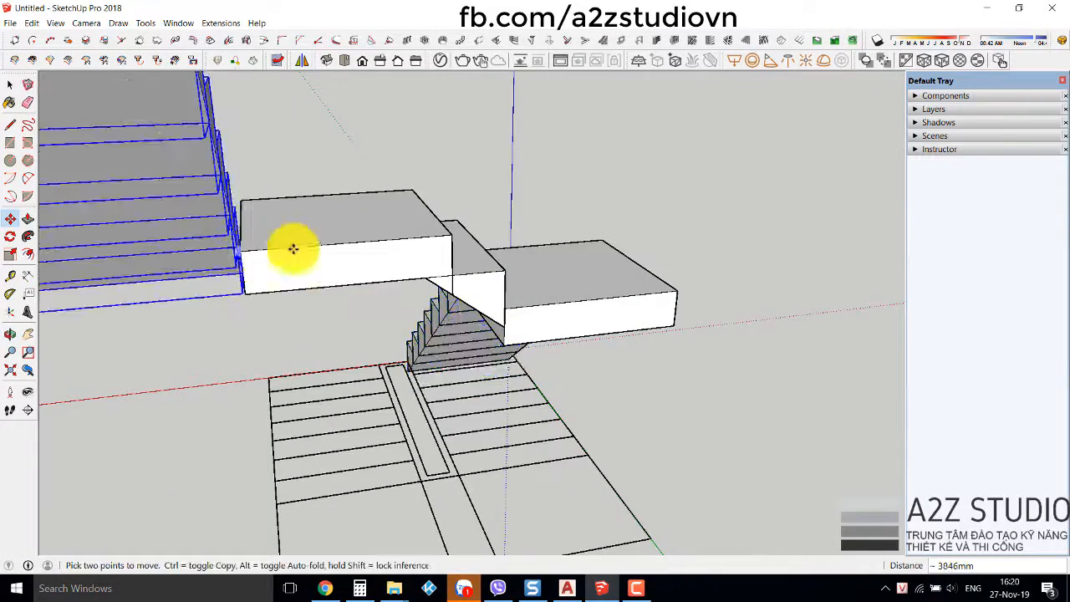
{"action": "middle_click_drag", "start_coordinate": [293, 249], "coordinate": [39, 232]}
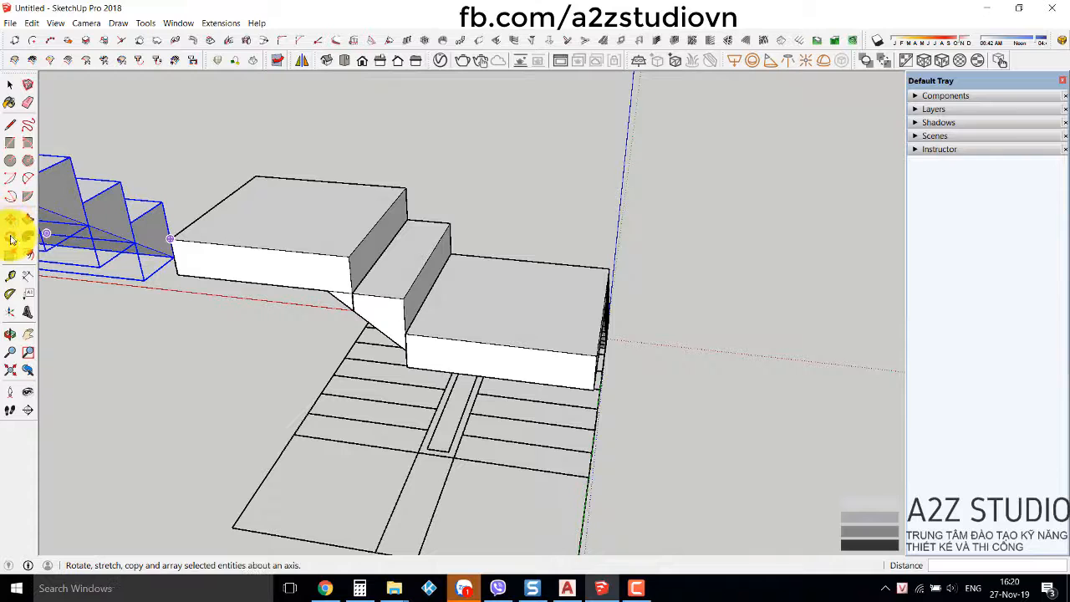
- Rotate the copied flight 90 degrees about the second landing's corner so it climbs away from the landing
{"action": "left_click", "coordinate": [10, 237]}
{"action": "left_click_drag", "start_coordinate": [171, 238], "coordinate": [195, 232]}
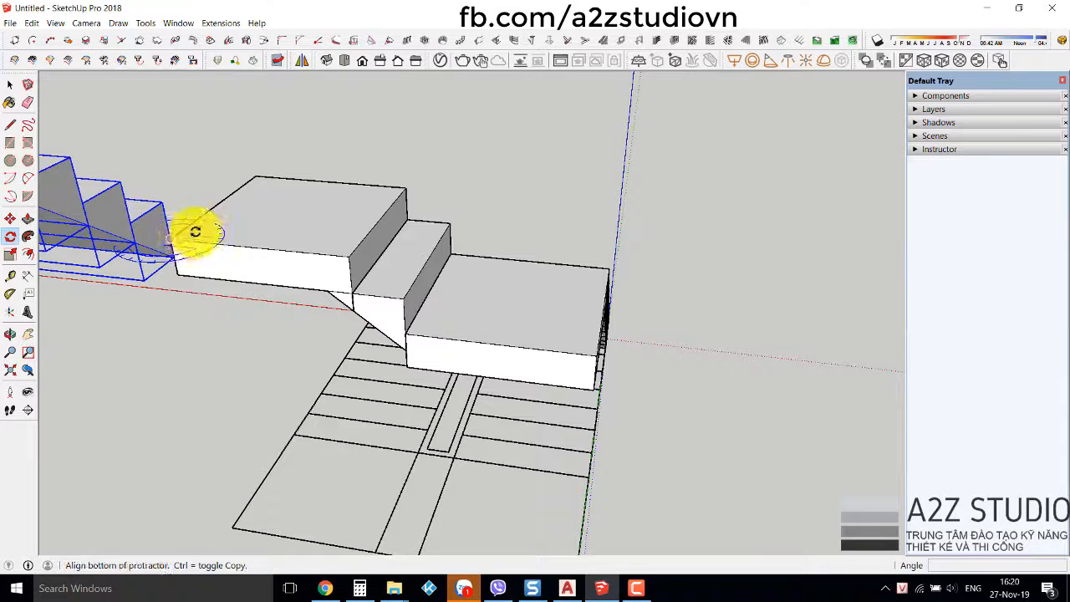
{"action": "left_click", "coordinate": [236, 206]}
{"action": "left_click", "coordinate": [287, 251]}
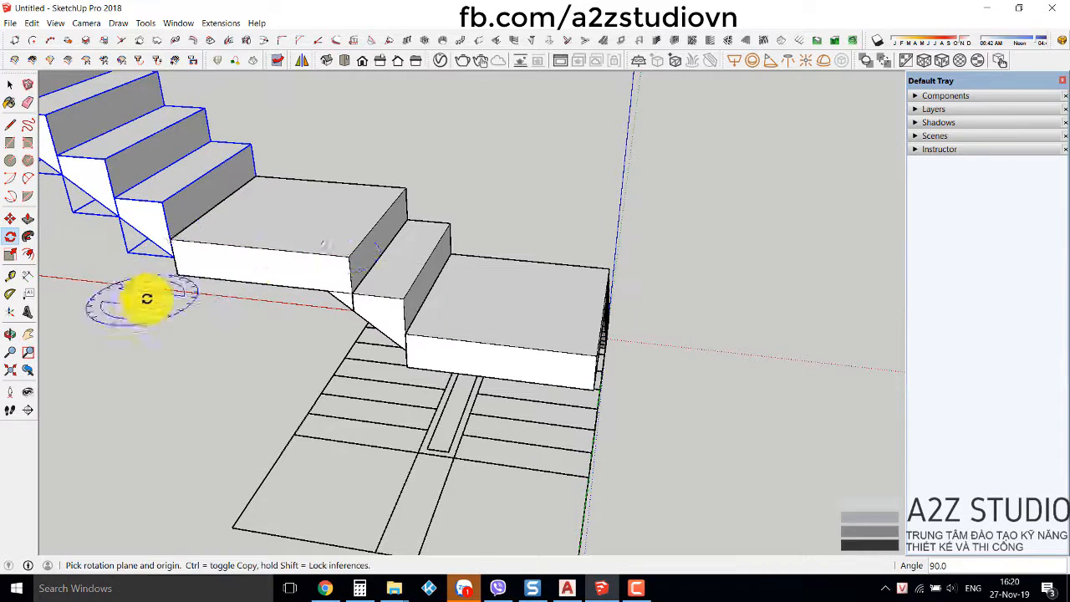
{"action": "key", "text": "space"}
- Inside the second landing's group, draw a line extending the upper flight's sloping underside to the landing's bottom edge
{"action": "middle_click_drag", "start_coordinate": [147, 298], "coordinate": [477, 162]}
{"action": "middle_click_drag", "start_coordinate": [358, 242], "coordinate": [286, 211]}
{"action": "scroll", "coordinate": [326, 189], "scroll_direction": "up", "scroll_amount": 3}
{"action": "scroll", "coordinate": [287, 214], "scroll_direction": "up", "scroll_amount": 2}
{"action": "double_click", "coordinate": [255, 195]}
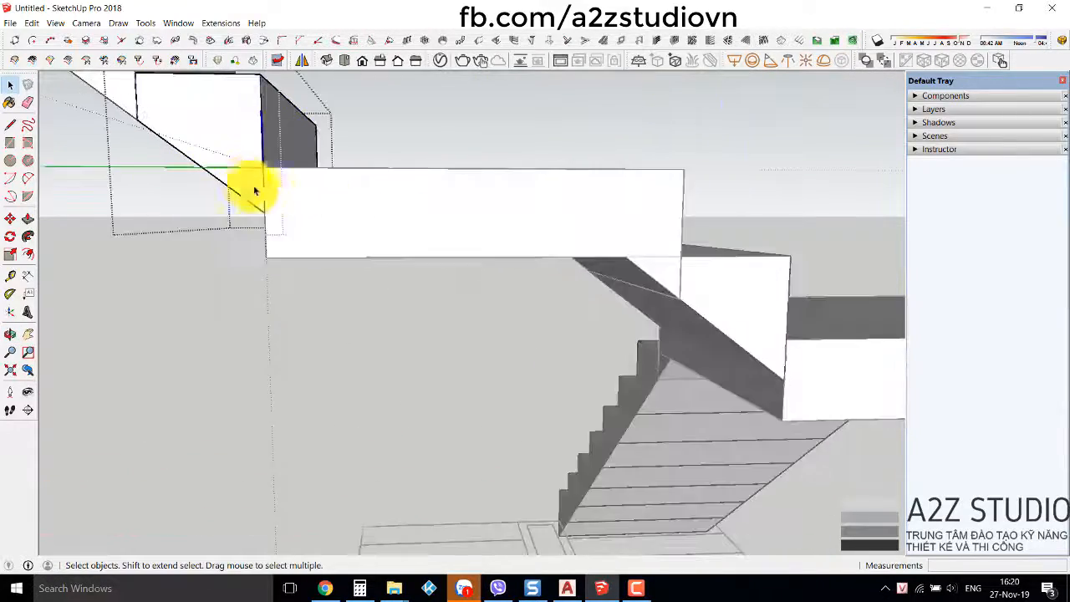
{"action": "double_click", "coordinate": [301, 205]}
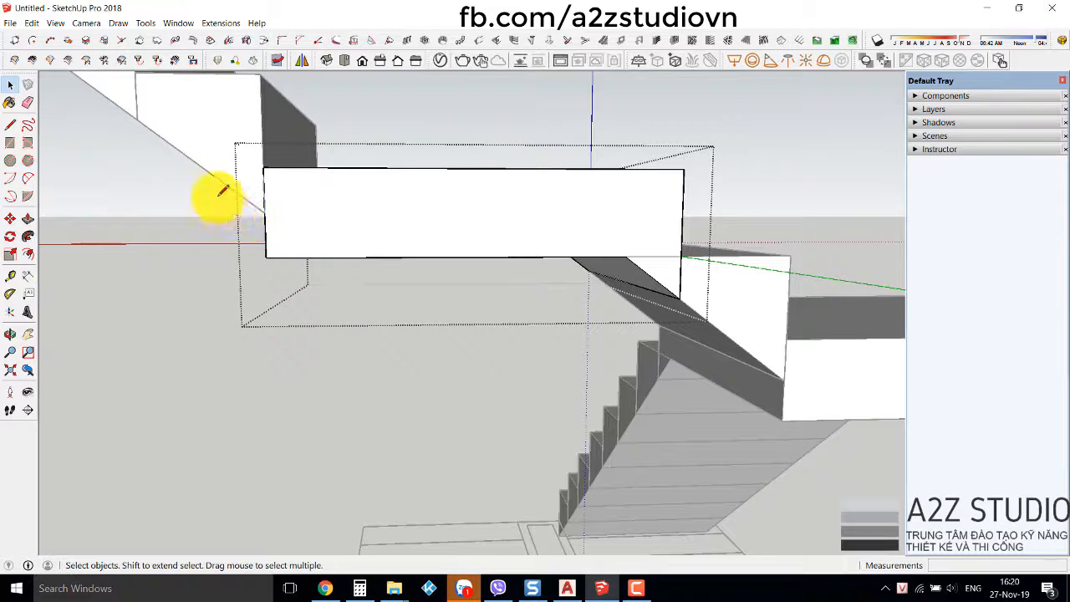
{"action": "key", "text": "l"}
{"action": "left_click", "coordinate": [185, 156]}
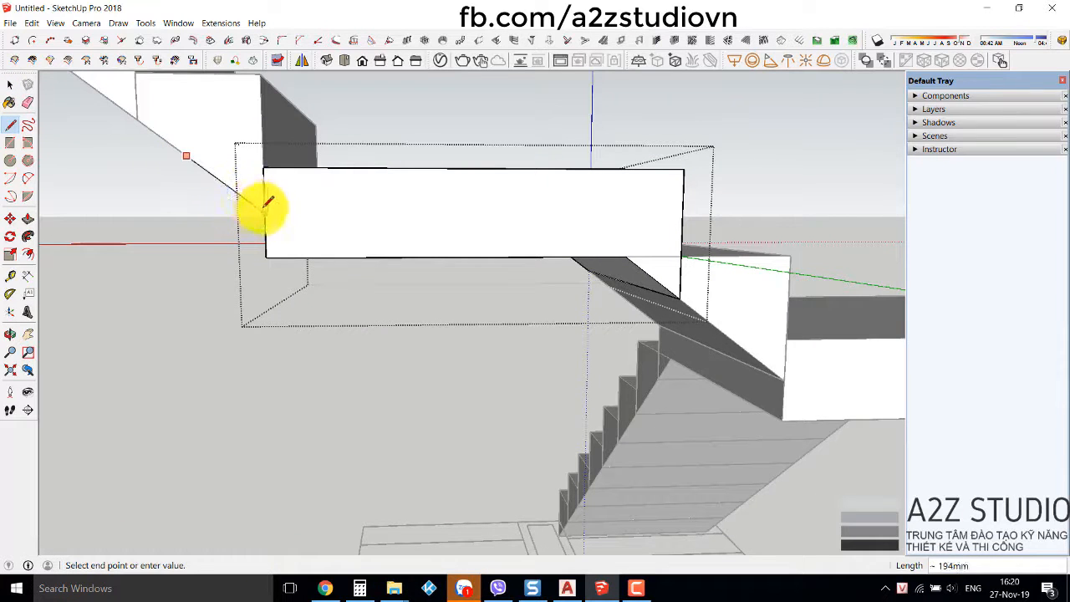
{"action": "left_click", "coordinate": [335, 257]}
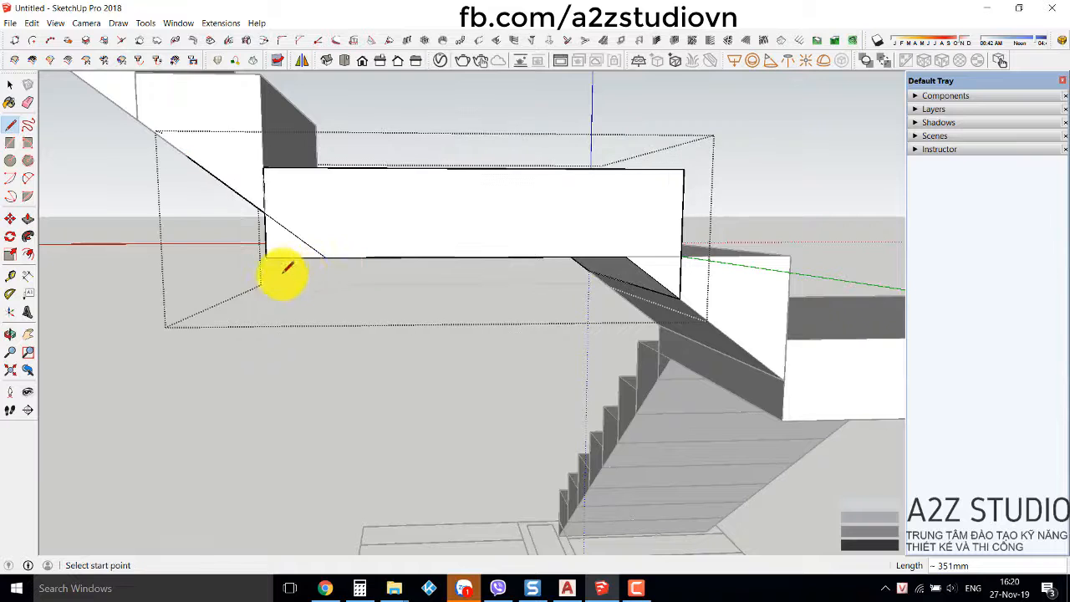
- Push/Pull the triangular corner below the drawn line through the second landing to cut it away
{"action": "middle_click_drag", "start_coordinate": [281, 273], "coordinate": [380, 259]}
{"action": "key", "text": "space"}
{"action": "key", "text": "p"}
{"action": "left_click", "coordinate": [468, 225]}
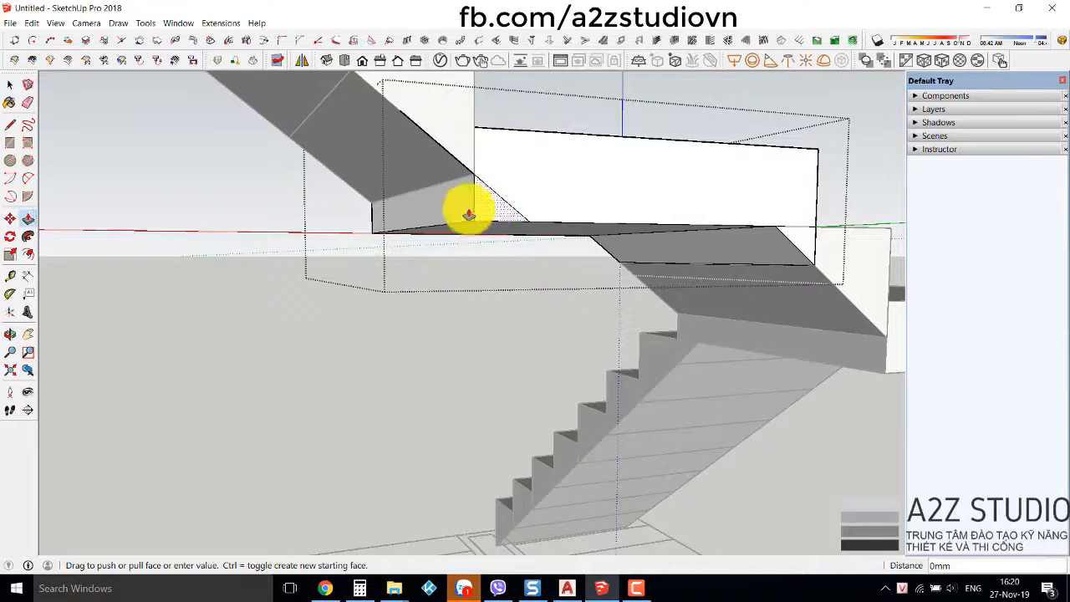
{"action": "key", "text": "space"}
- In the first landing's group, extend the rotated step's sloping underside with a line to the bottom edge and Push/Pull the corner away
{"action": "middle_click_drag", "start_coordinate": [492, 233], "coordinate": [408, 256]}
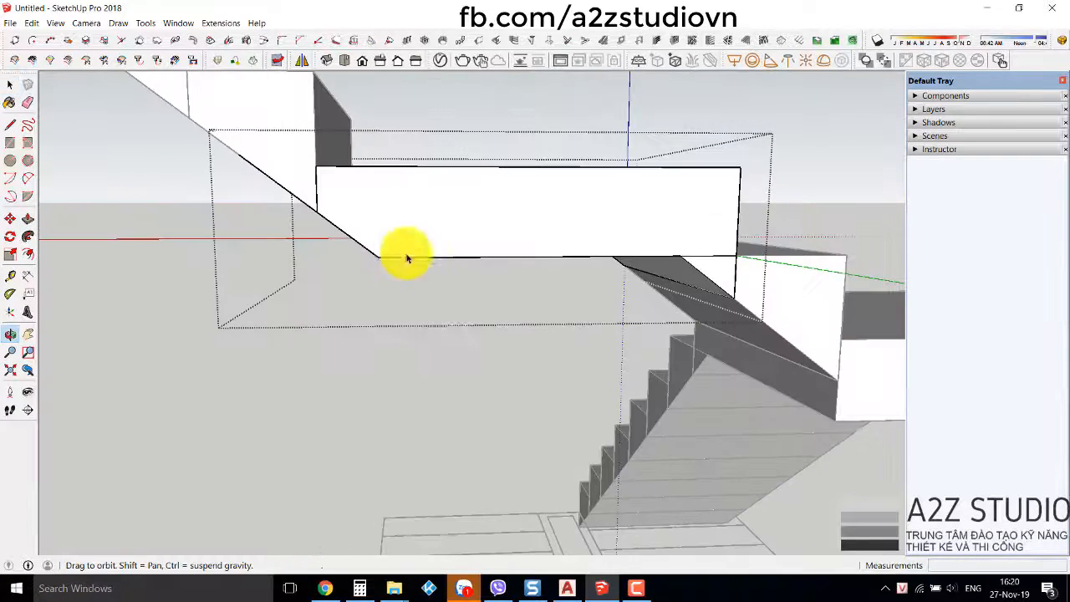
{"action": "left_click", "coordinate": [445, 334]}
{"action": "middle_click_drag", "start_coordinate": [523, 313], "coordinate": [611, 270]}
{"action": "left_click", "coordinate": [559, 311]}
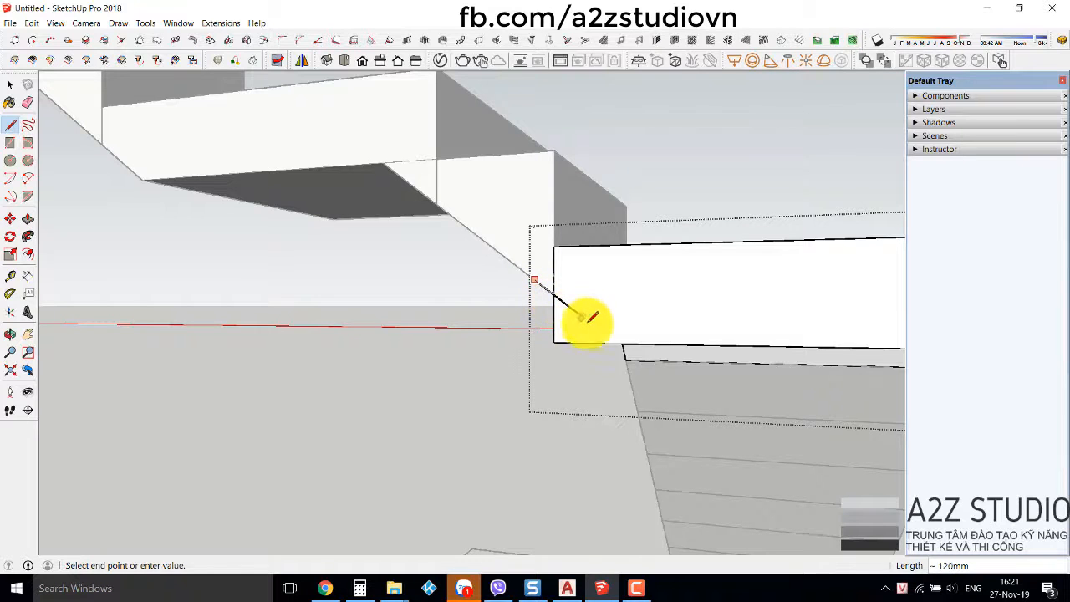
{"action": "mouse_move", "coordinate": [618, 336]}
{"action": "middle_mouse_down"}
{"action": "mouse_move", "coordinate": [607, 337]}
{"action": "mouse_move", "coordinate": [704, 331]}
{"action": "mouse_move", "coordinate": [724, 311]}
{"action": "mouse_move", "coordinate": [777, 296]}
{"action": "mouse_move", "coordinate": [831, 328]}
{"action": "mouse_move", "coordinate": [764, 371]}
{"action": "mouse_move", "coordinate": [747, 277]}
{"action": "mouse_move", "coordinate": [547, 253]}
{"action": "mouse_move", "coordinate": [522, 304]}
{"action": "mouse_move", "coordinate": [621, 332]}
{"action": "middle_mouse_up"}
{"action": "key", "text": "space"}
{"action": "key", "text": "p"}
{"action": "left_click", "coordinate": [758, 297]}
- Select the seven steps of the upper flight and move them 900 mm to the far corner of the second landing's top edge
{"action": "middle_click_drag", "start_coordinate": [841, 394], "coordinate": [556, 410]}
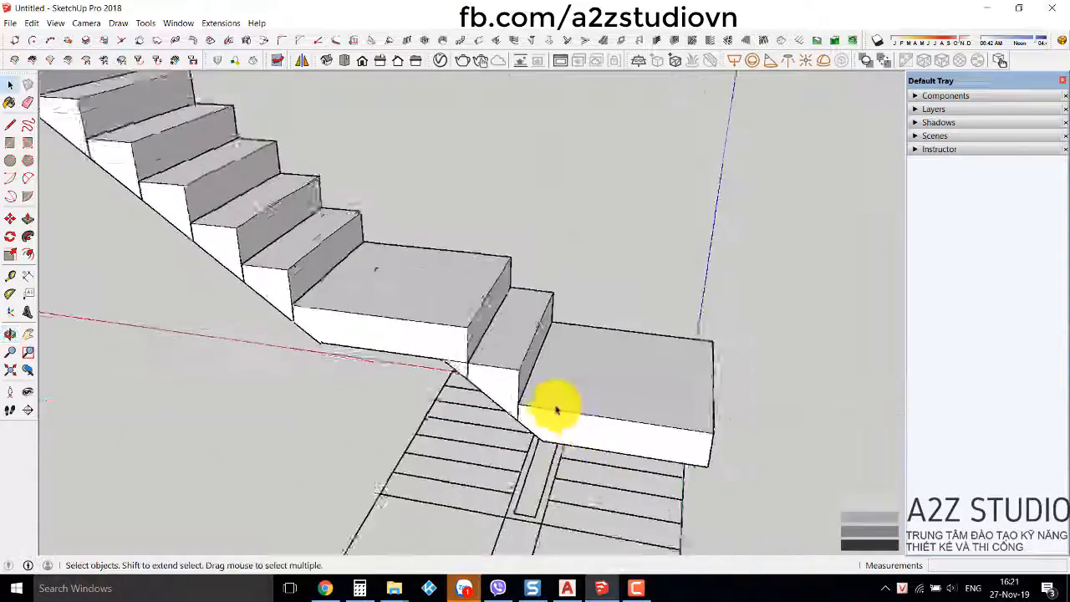
{"action": "scroll", "coordinate": [556, 410], "scroll_direction": "down", "scroll_amount": 2}
{"action": "middle_click_drag", "start_coordinate": [626, 360], "coordinate": [421, 395]}
{"action": "scroll", "coordinate": [471, 306], "scroll_direction": "up", "scroll_amount": 4}
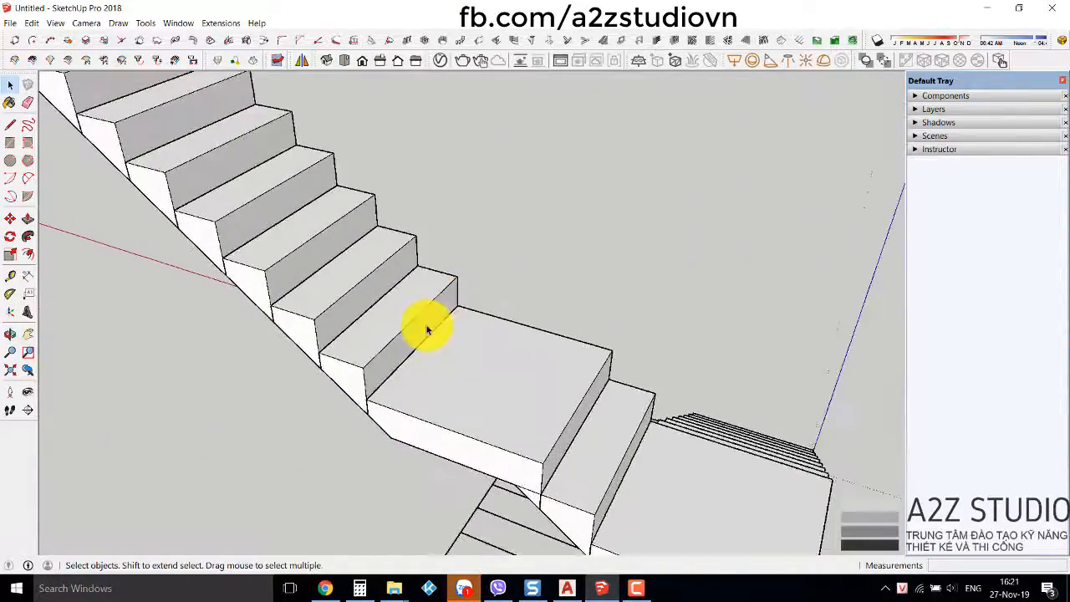
{"action": "left_click", "coordinate": [423, 333]}
{"action": "scroll", "coordinate": [573, 329], "scroll_direction": "down", "scroll_amount": 4}
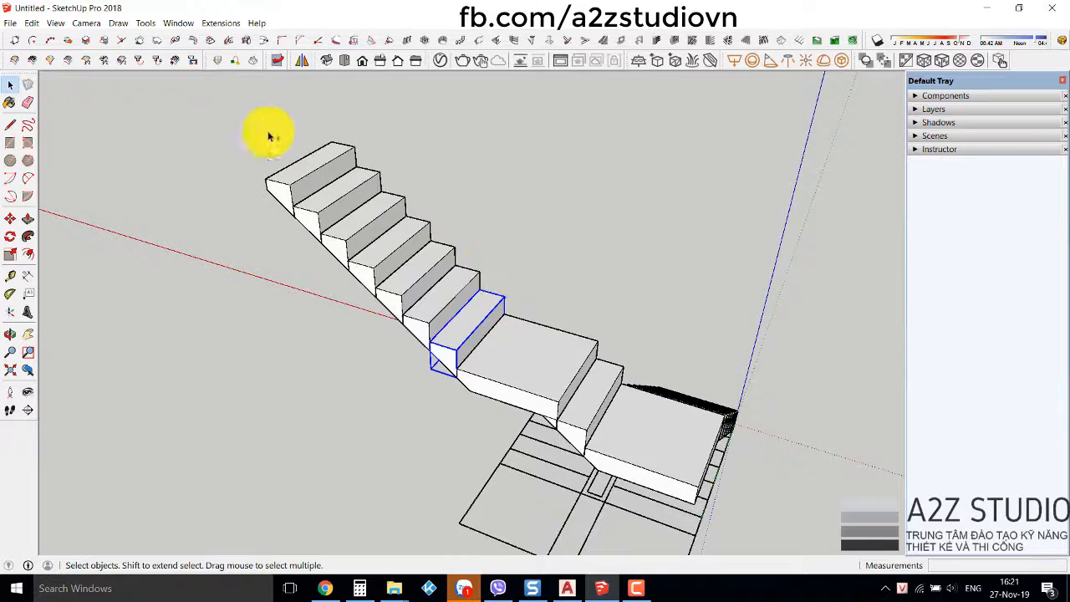
{"action": "left_click_drag", "start_coordinate": [214, 114], "coordinate": [522, 372]}
{"action": "scroll", "coordinate": [455, 368], "scroll_direction": "up", "scroll_amount": 4}
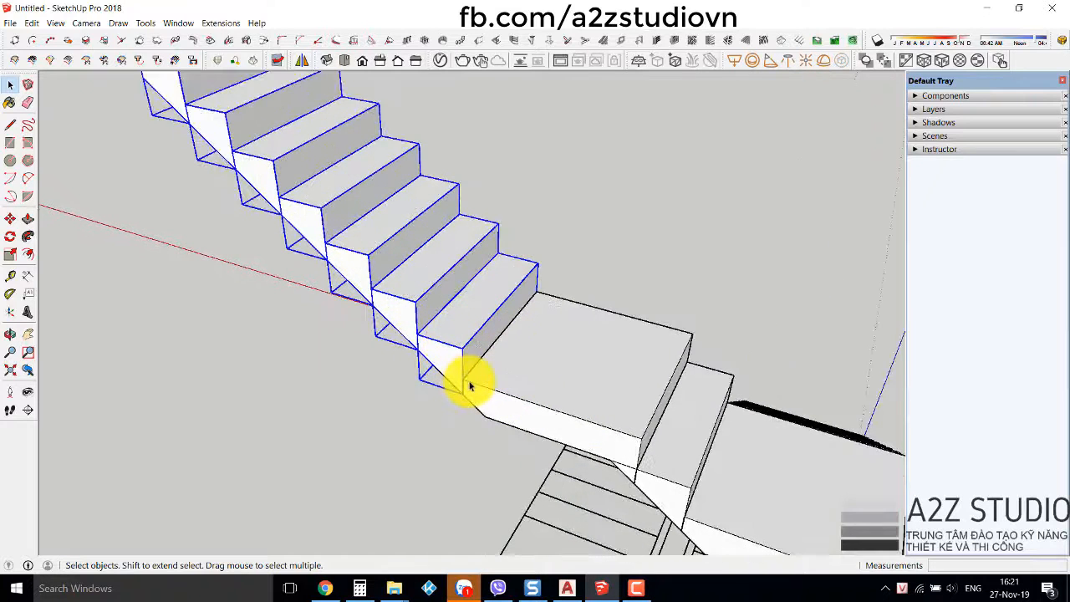
{"action": "left_click", "coordinate": [464, 380]}
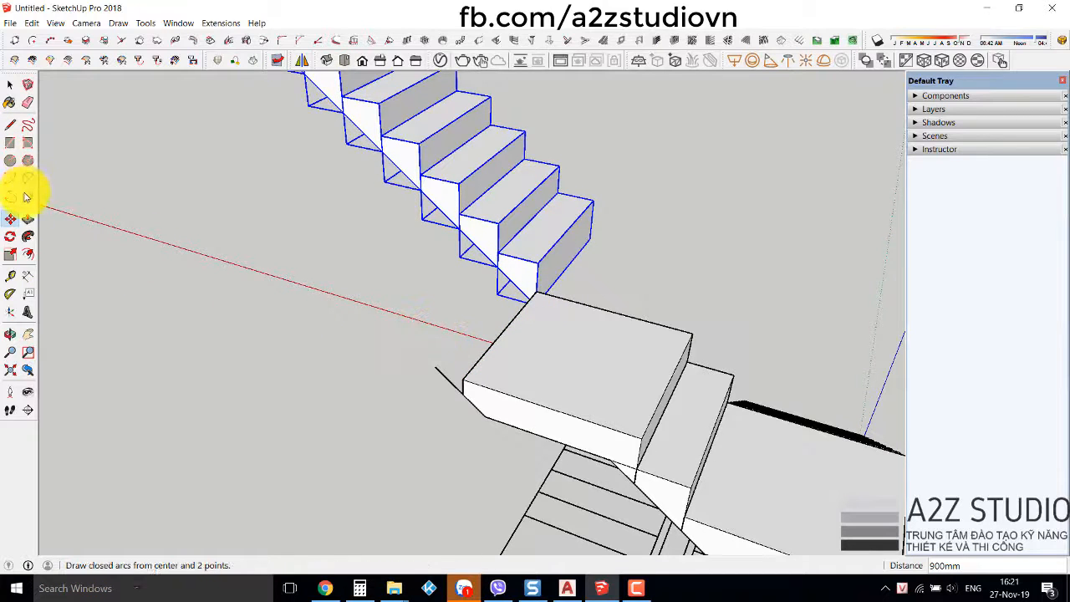
- Rotate the upper flight 90 degrees about the second landing's far corner so its lowest step lines up with the landing's back edge
{"action": "left_click", "coordinate": [10, 236]}
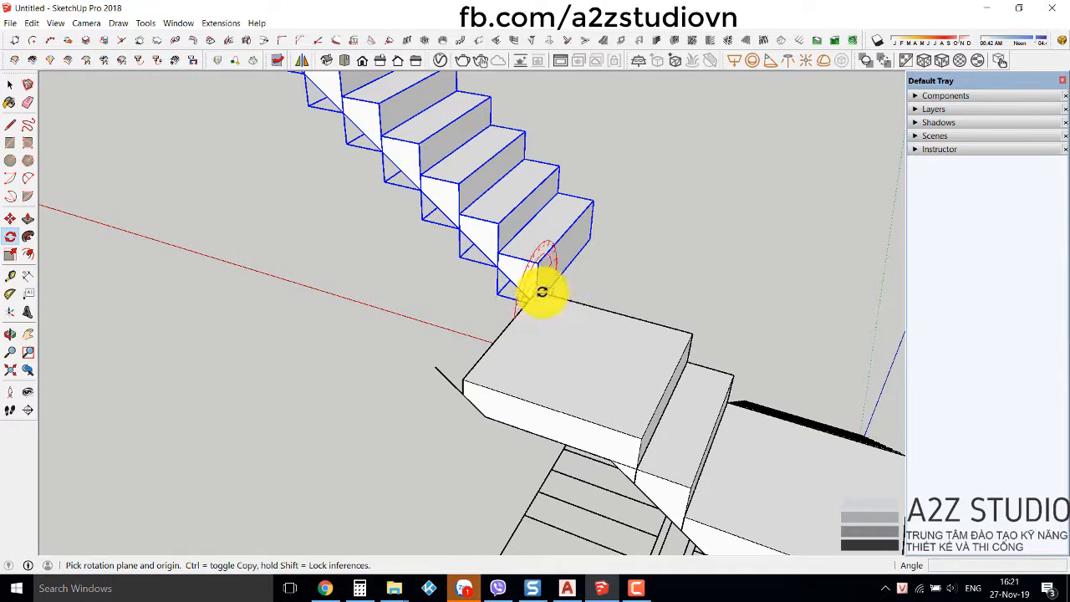
{"action": "left_click", "coordinate": [684, 332]}
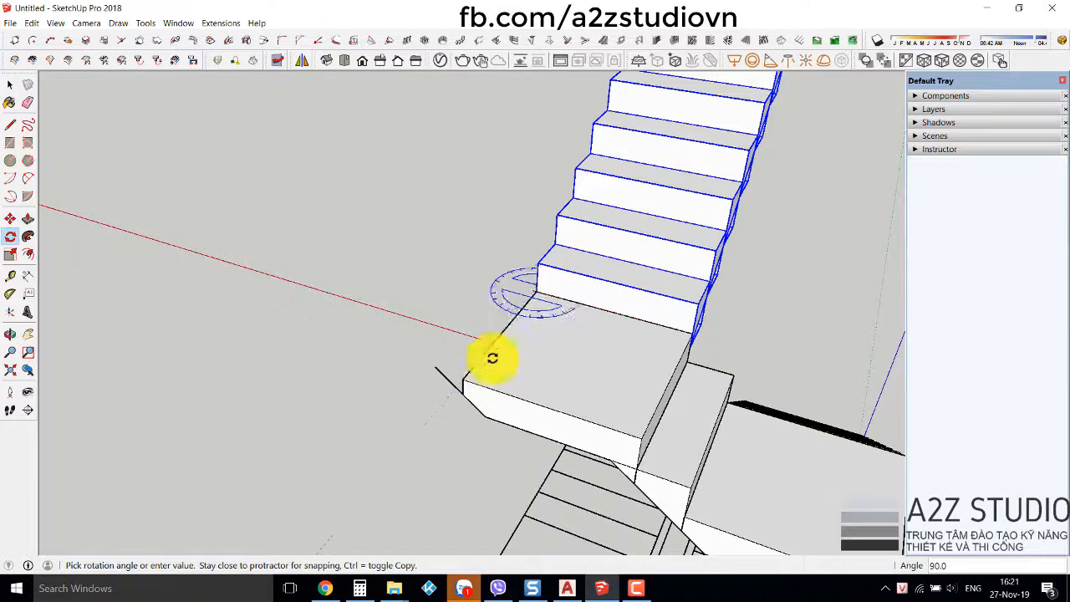
{"action": "left_click", "coordinate": [492, 358]}
{"action": "key", "text": "space"}
- Delete the second landing's group
{"action": "scroll", "coordinate": [486, 289], "scroll_direction": "down", "scroll_amount": 2}
{"action": "left_click", "coordinate": [458, 356]}
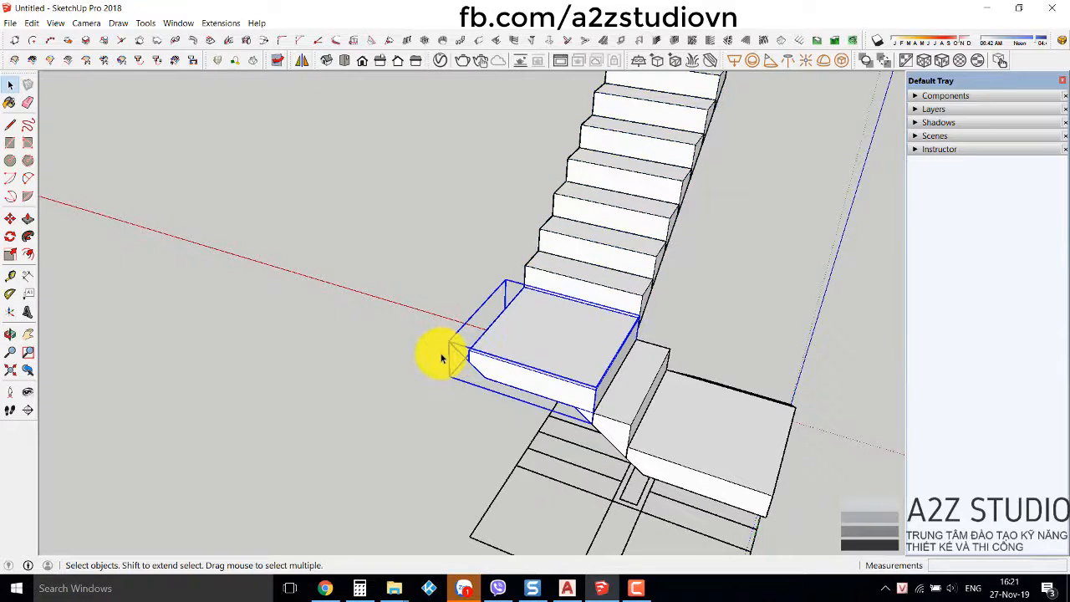
{"action": "key", "text": "Delete"}
- Draw a rectangle over the second landing's area on the floor plan and make it a group
{"action": "middle_click_drag", "start_coordinate": [593, 354], "coordinate": [516, 524]}
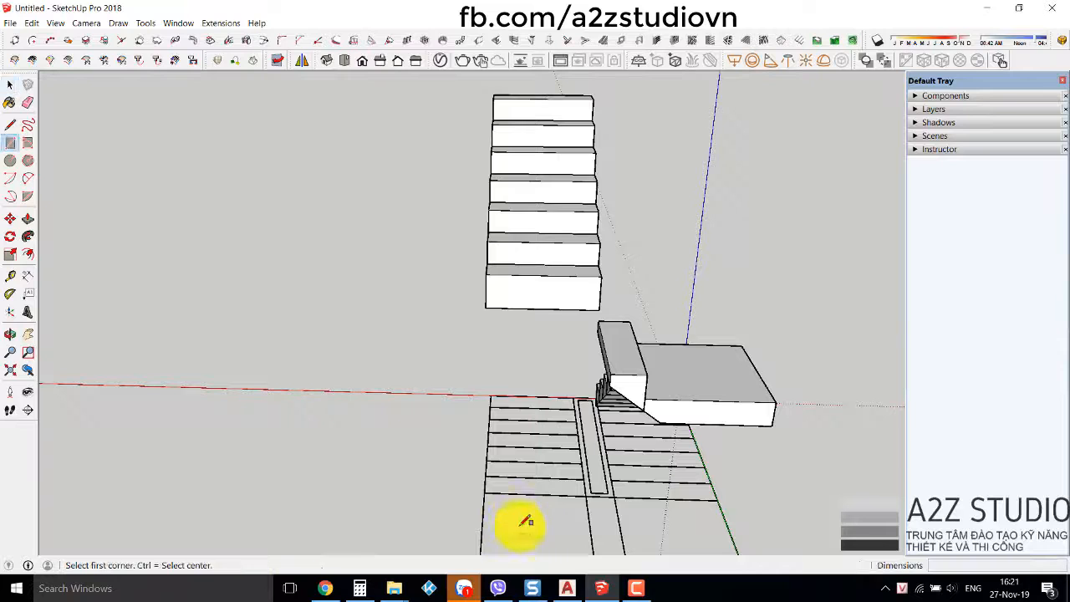
{"action": "left_click", "coordinate": [491, 491]}
{"action": "scroll", "coordinate": [506, 490], "scroll_direction": "down", "scroll_amount": 1}
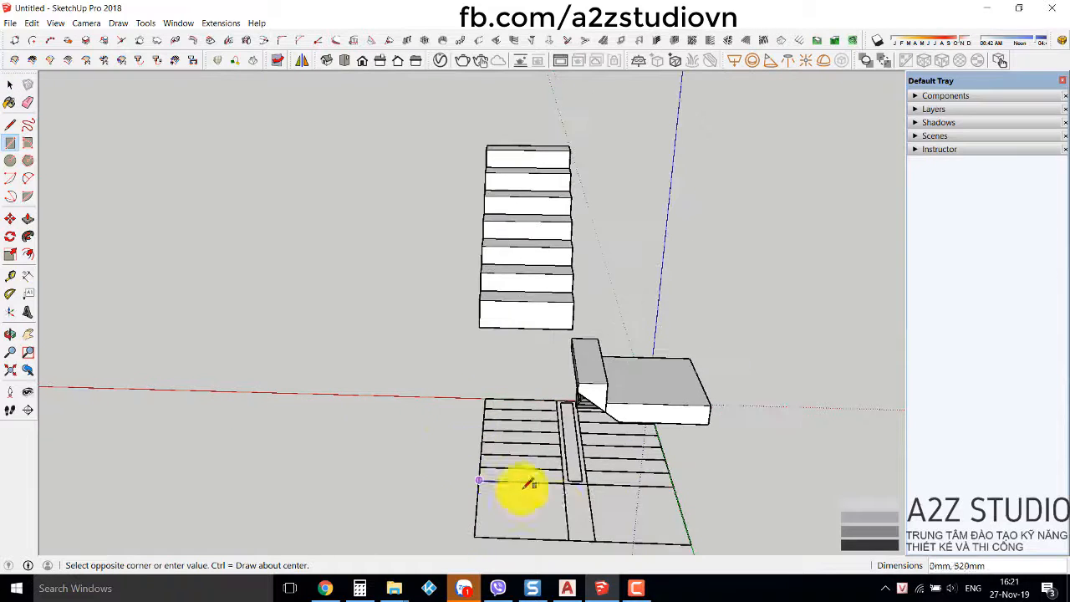
{"action": "left_click", "coordinate": [567, 538]}
{"action": "key", "text": "space"}
{"action": "left_click", "coordinate": [543, 514]}
{"action": "right_click", "coordinate": [543, 515]}
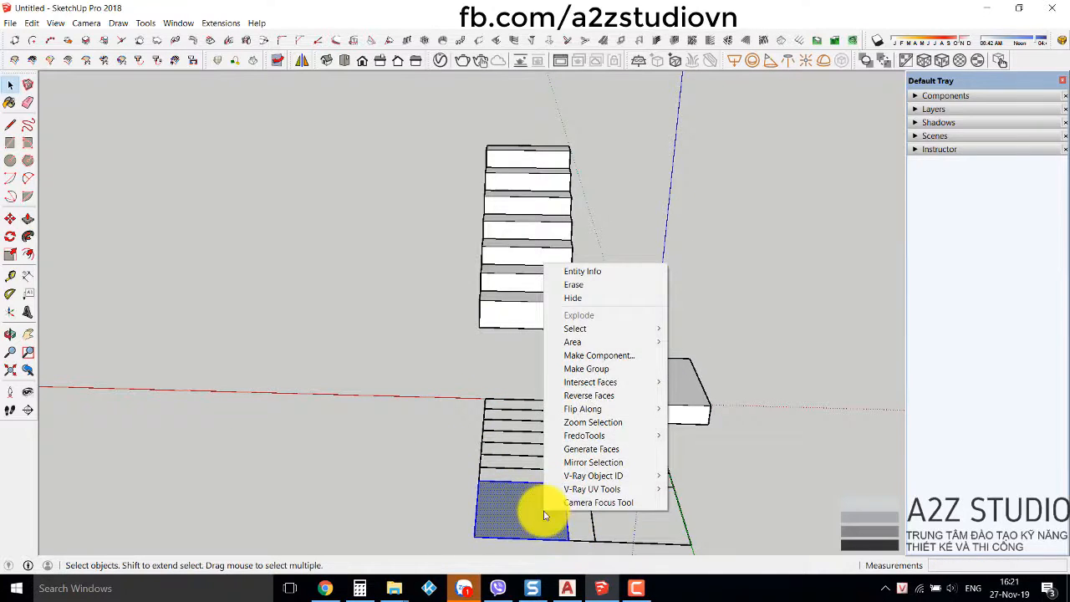
{"action": "left_click", "coordinate": [607, 370]}
- Inside the new group, Push/Pull the rectangle up about 189 mm to form the landing slab
{"action": "double_click", "coordinate": [558, 512]}
{"action": "key", "text": "p"}
{"action": "left_click", "coordinate": [545, 519]}
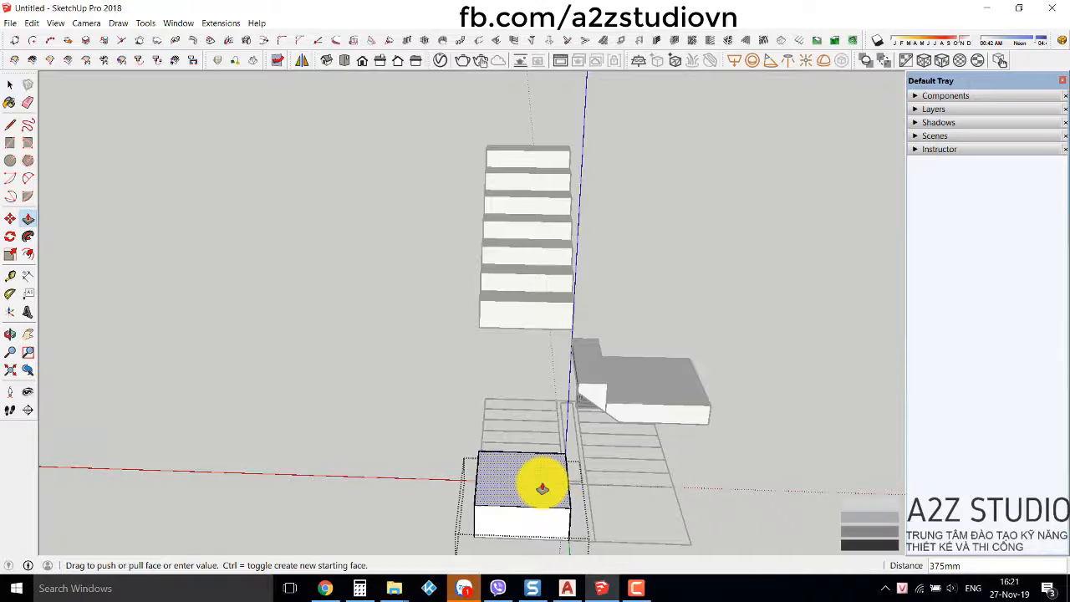
{"action": "left_click", "coordinate": [544, 489]}
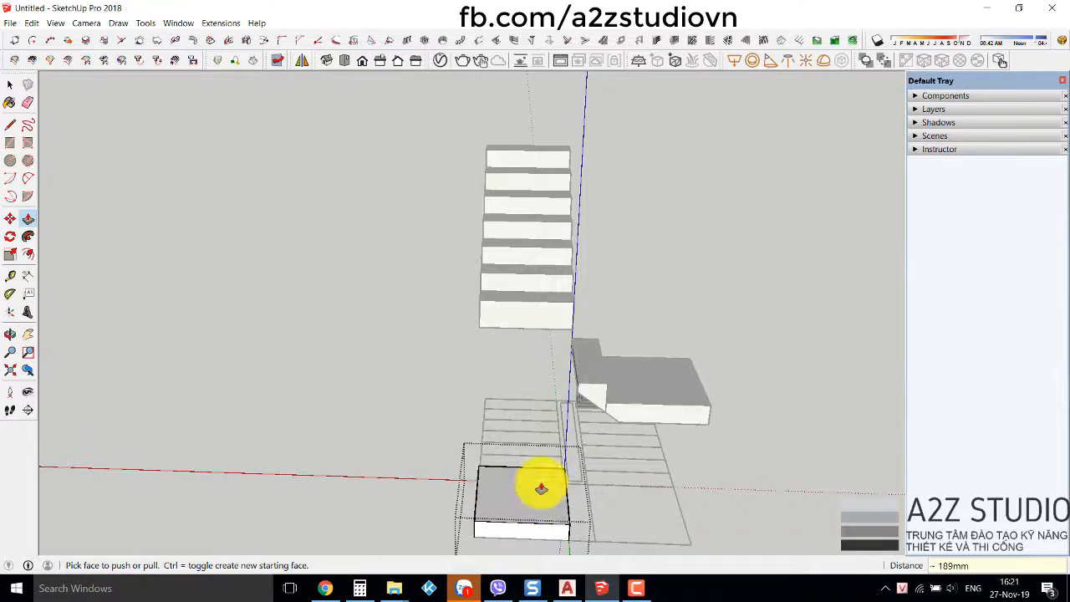
- Move the new landing slab by its bottom corner up to the top corner of the rotated step, below the upper flight
{"action": "key", "text": "space"}
{"action": "middle_click_drag", "start_coordinate": [394, 394], "coordinate": [506, 471]}
{"action": "key", "text": "m"}
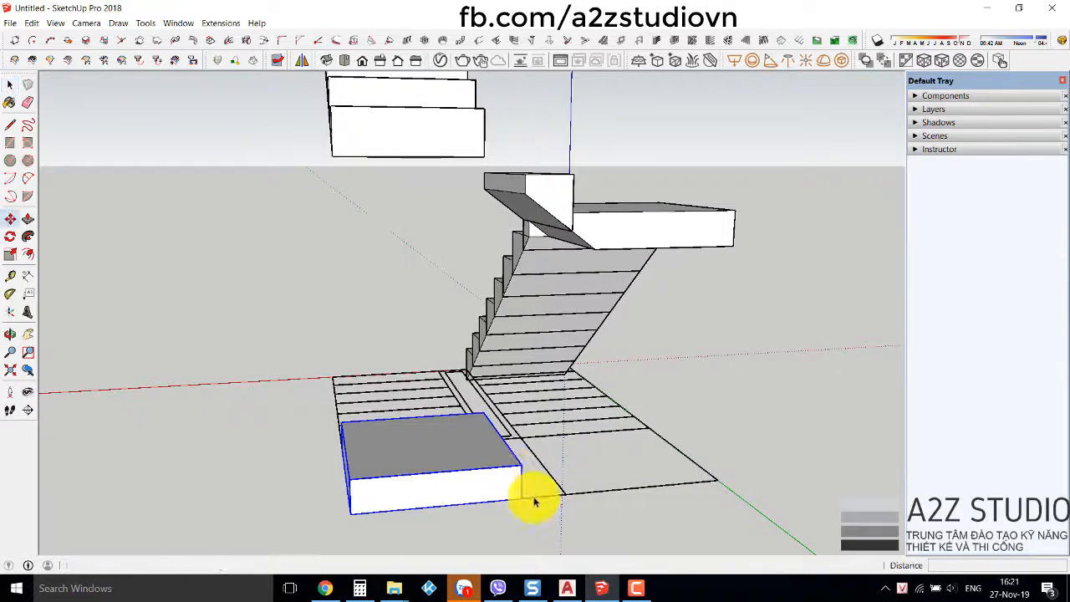
{"action": "left_click", "coordinate": [522, 499]}
{"action": "scroll", "coordinate": [450, 494], "scroll_direction": "down", "scroll_amount": 3}
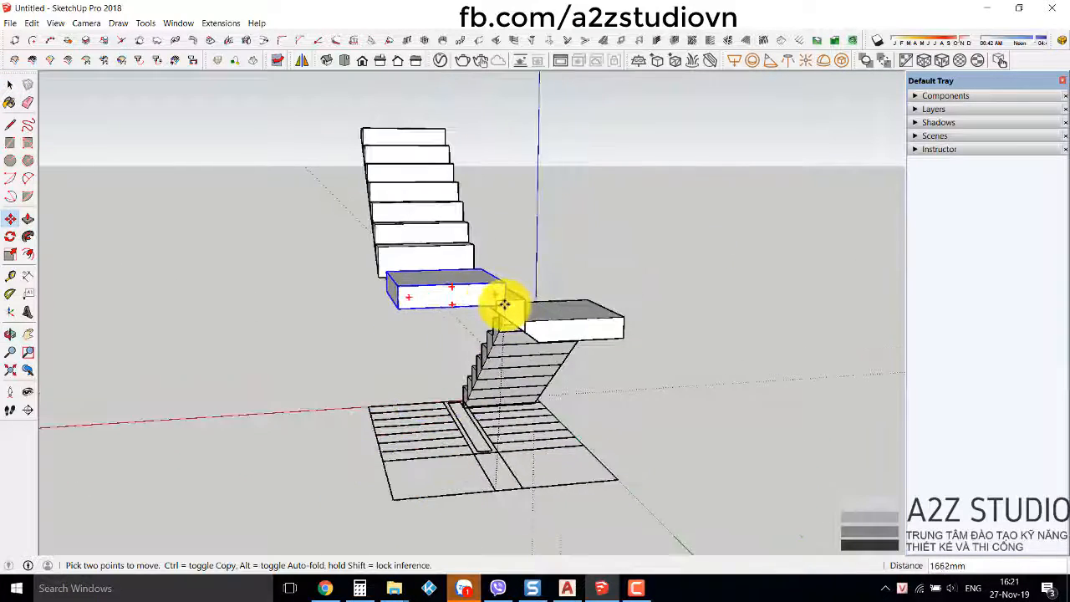
{"action": "scroll", "coordinate": [499, 297], "scroll_direction": "up", "scroll_amount": 3}
{"action": "middle_click_drag", "start_coordinate": [507, 303], "coordinate": [442, 248]}
{"action": "left_click", "coordinate": [432, 243]}
{"action": "key", "text": "space"}
- Inside the new landing's group, draw a line extending the rotated step's sloping underside to the landing's bottom edge
{"action": "scroll", "coordinate": [432, 243], "scroll_direction": "up", "scroll_amount": 5}
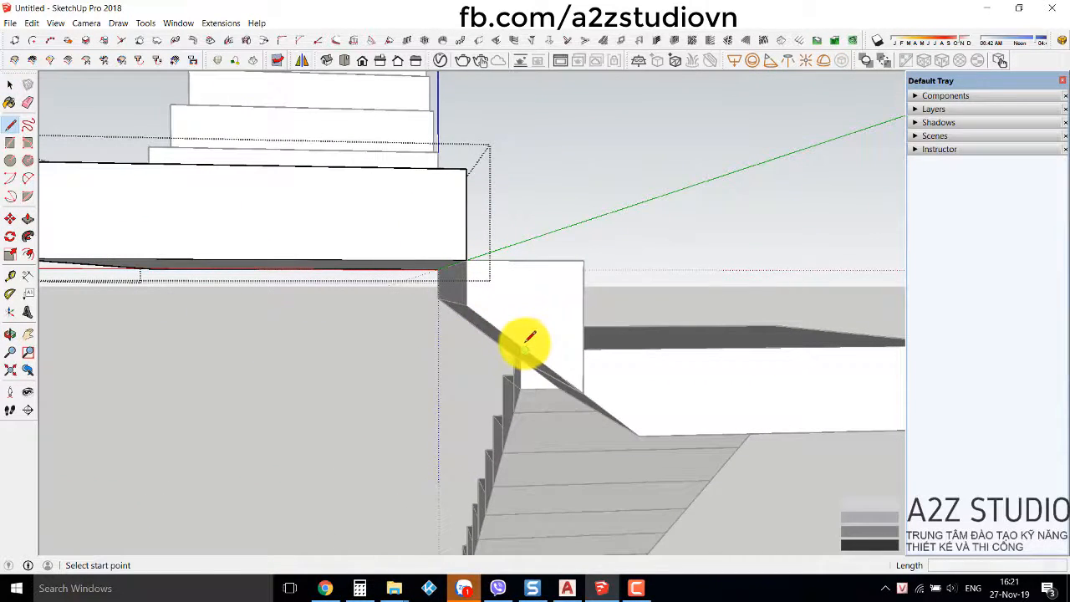
{"action": "left_click", "coordinate": [524, 348]}
{"action": "left_click", "coordinate": [415, 259]}
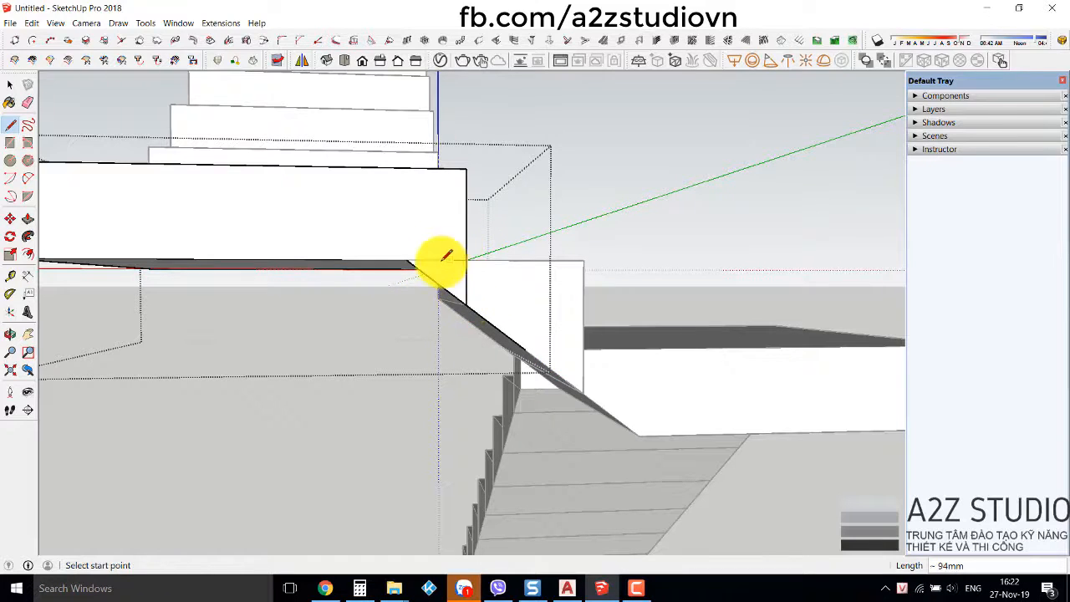
- Push/Pull the triangle beneath the new landing across the rotated step's width to continue the sloping underside
{"action": "key", "text": "space"}
{"action": "middle_click_drag", "start_coordinate": [429, 287], "coordinate": [500, 276]}
{"action": "key", "text": "p"}
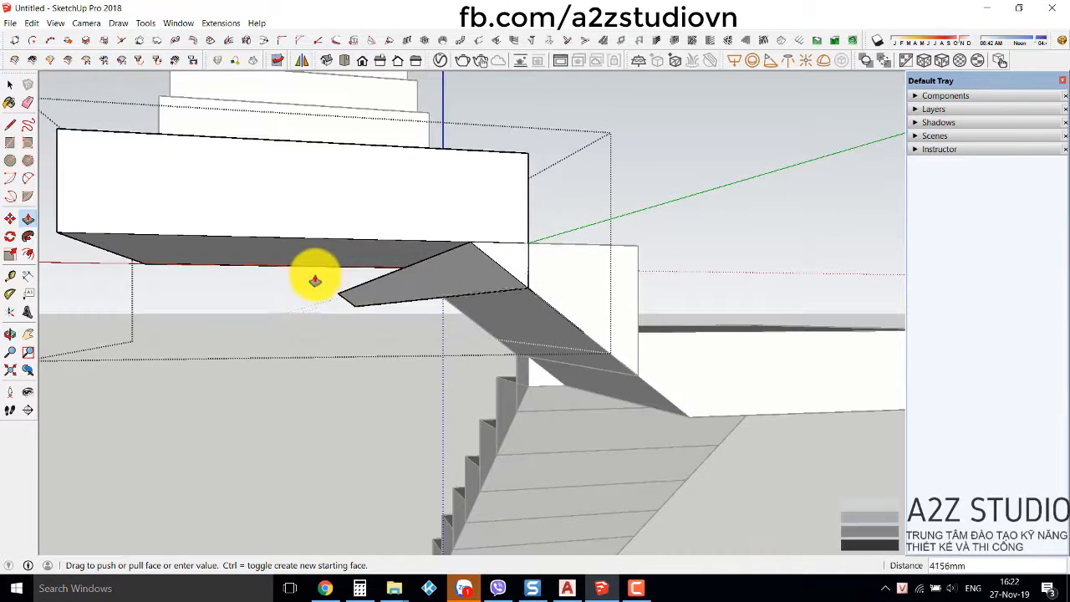
{"action": "key", "text": "Escape"}
{"action": "key", "text": "space"}
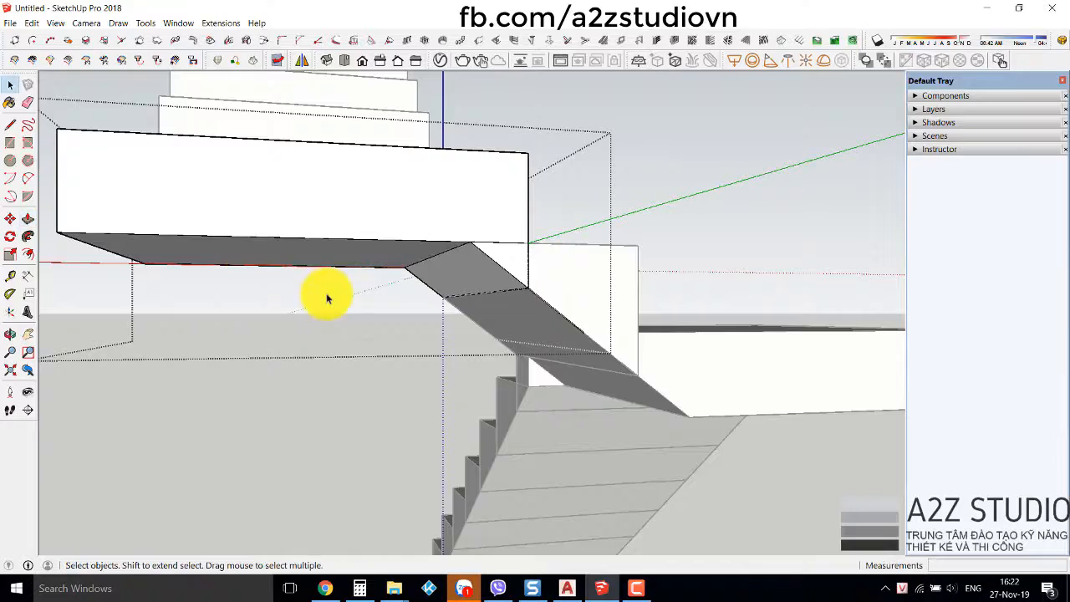
- Try to Push/Pull the new landing's underside up by about 94 mm beneath the upper flight
{"action": "middle_click_drag", "start_coordinate": [355, 316], "coordinate": [648, 298]}
{"action": "scroll", "coordinate": [657, 293], "scroll_direction": "down", "scroll_amount": 7}
{"action": "middle_click_drag", "start_coordinate": [452, 306], "coordinate": [749, 325]}
{"action": "scroll", "coordinate": [585, 270], "scroll_direction": "up", "scroll_amount": 4}
{"action": "middle_click_drag", "start_coordinate": [586, 271], "coordinate": [559, 271]}
{"action": "double_click", "coordinate": [619, 288]}
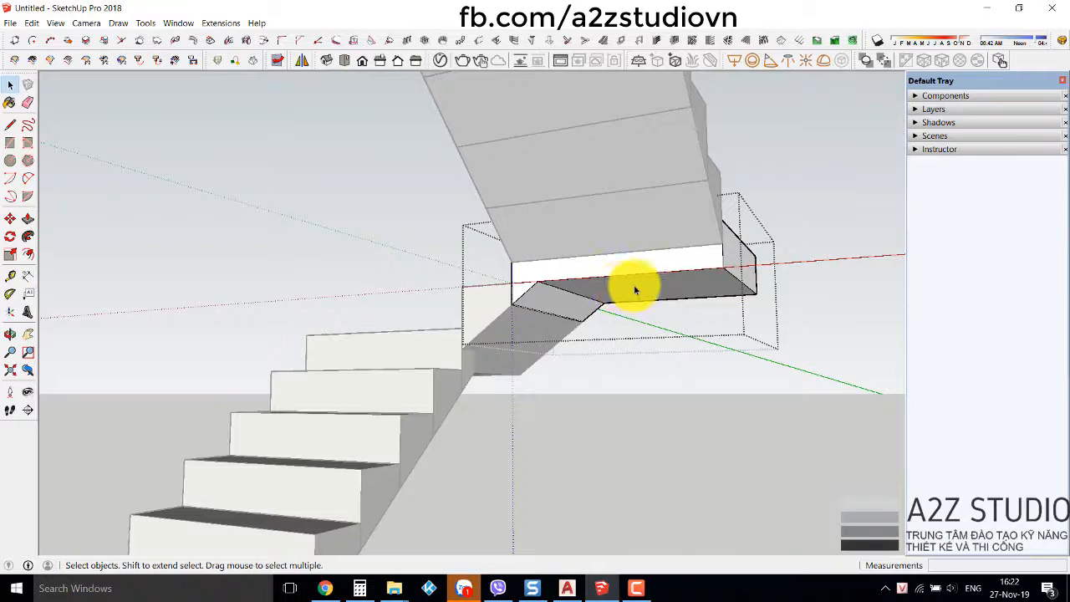
{"action": "key", "text": "p"}
{"action": "left_click", "coordinate": [652, 285]}
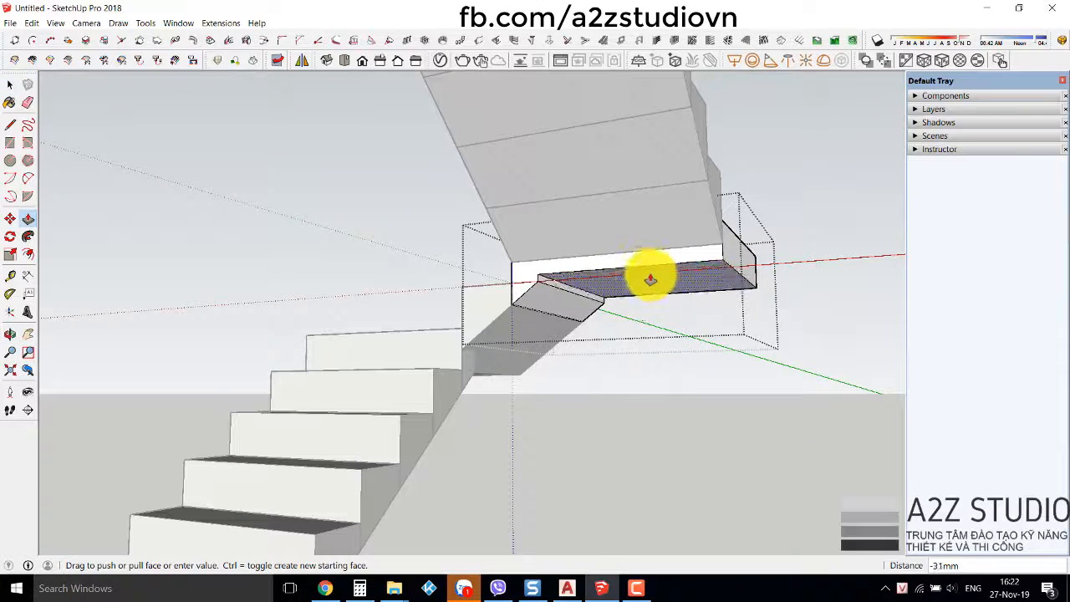
{"action": "left_click", "coordinate": [543, 267]}
{"action": "middle_click_drag", "start_coordinate": [676, 270], "coordinate": [461, 350]}
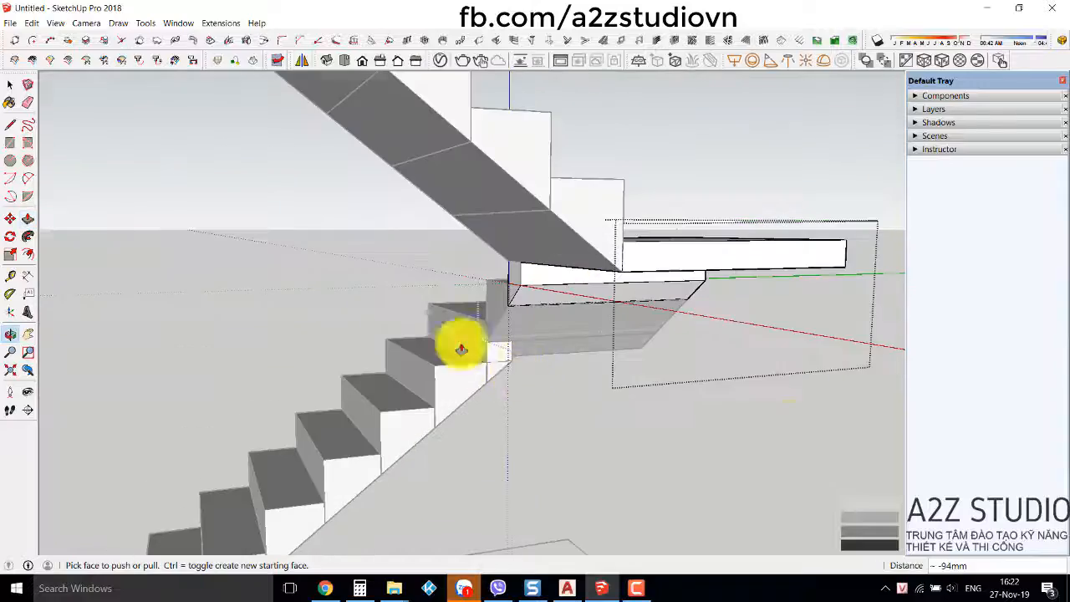
- Push/Pull the triangular face of the notch below the upper flight across the landing to fill the wedge back in
{"action": "key", "text": "space"}
{"action": "middle_click_drag", "start_coordinate": [777, 382], "coordinate": [560, 337]}
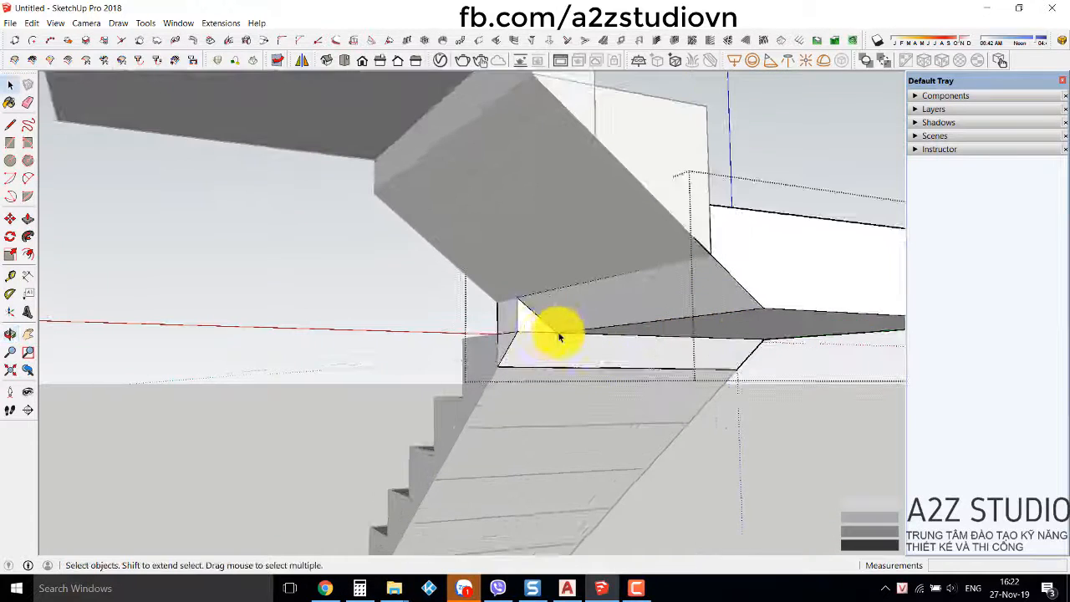
{"action": "key", "text": "p"}
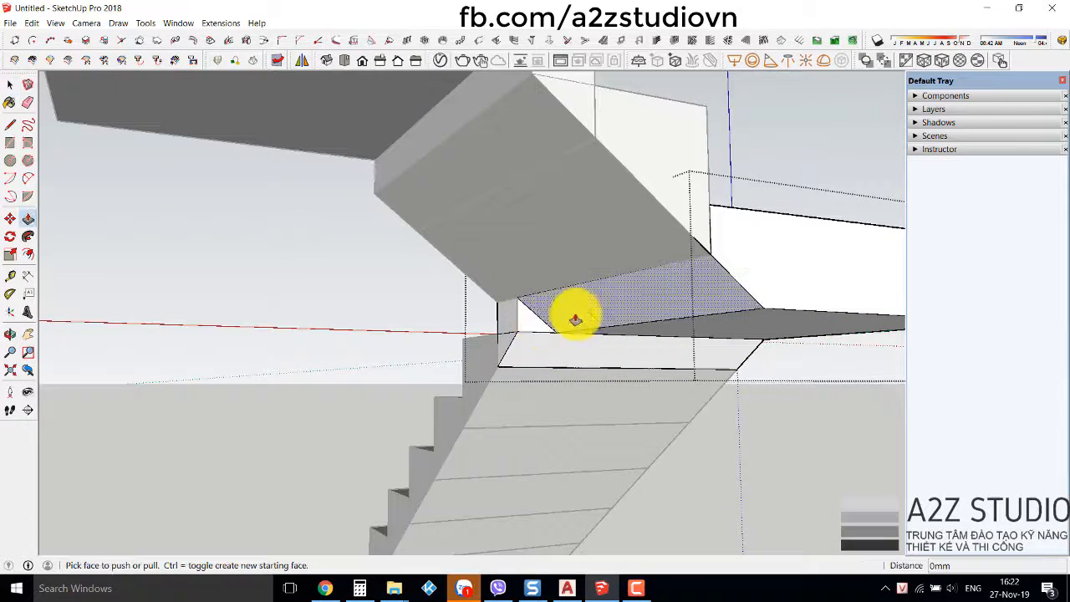
{"action": "left_click", "coordinate": [589, 311]}
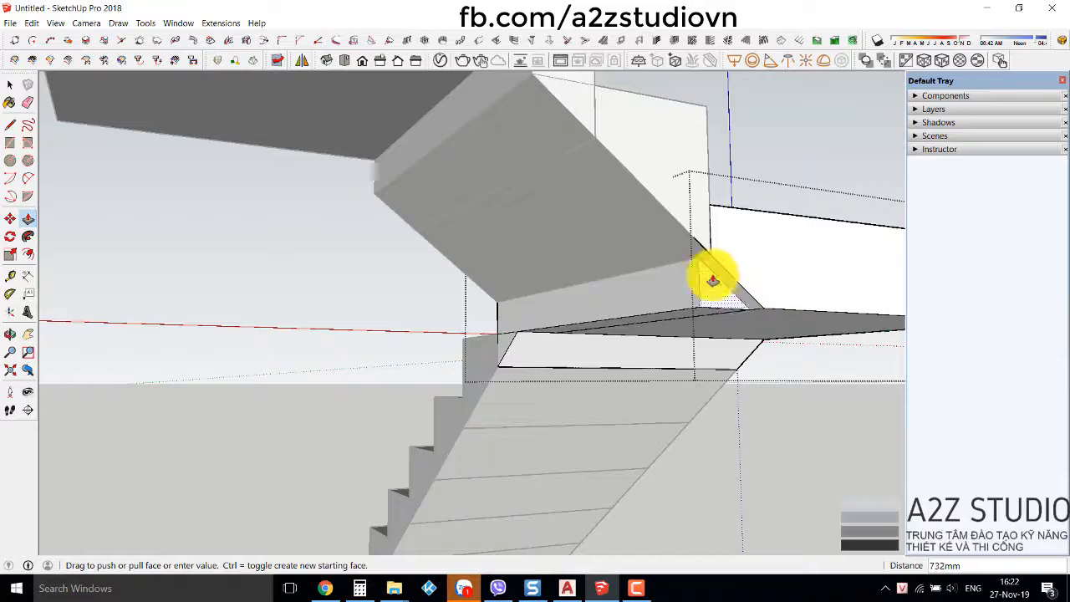
{"action": "left_click", "coordinate": [734, 277]}
{"action": "key", "text": "space"}
- Erase the leftover edges of the filled wedge from the landing's underside and side face
{"action": "middle_click_drag", "start_coordinate": [543, 292], "coordinate": [657, 275]}
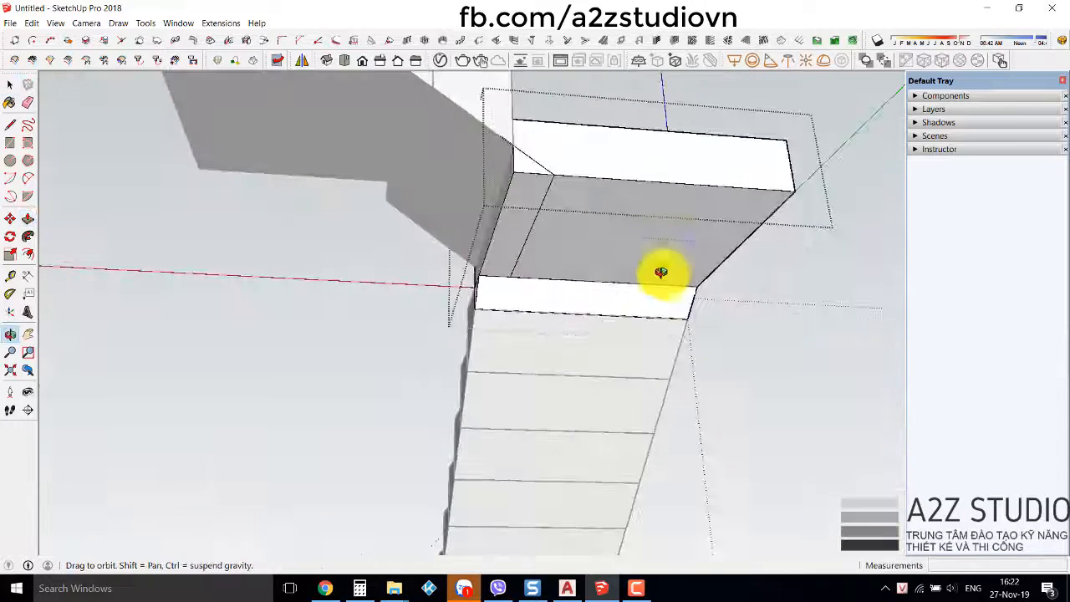
{"action": "key", "text": "e"}
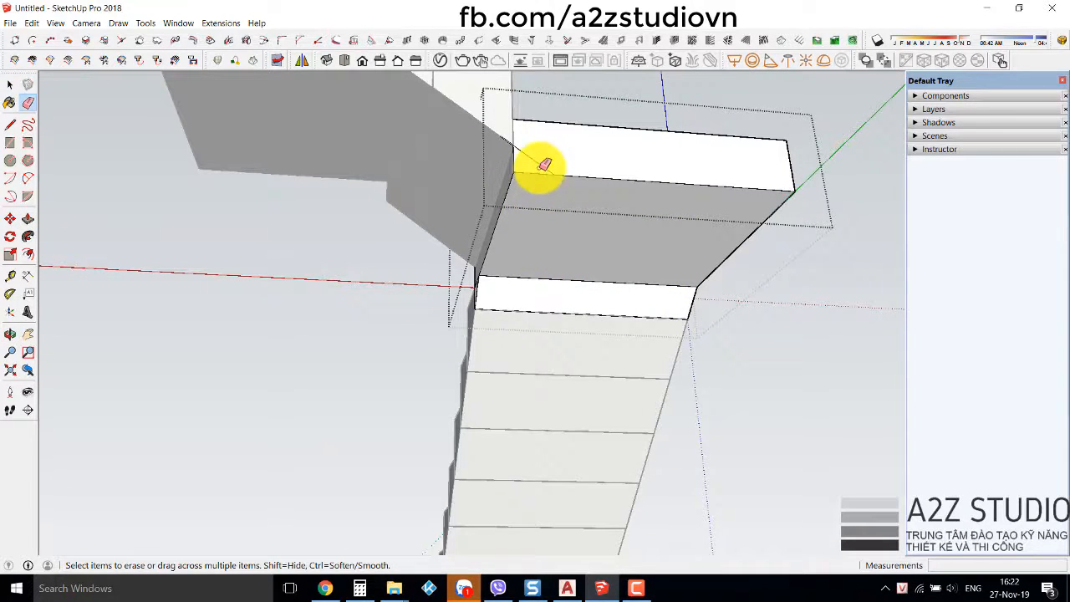
{"action": "left_click", "coordinate": [544, 165]}
- Push/Pull the landing's underside up to the lowest edge of the upper flight's sloping underside
{"action": "key", "text": "p"}
{"action": "left_click", "coordinate": [643, 253]}
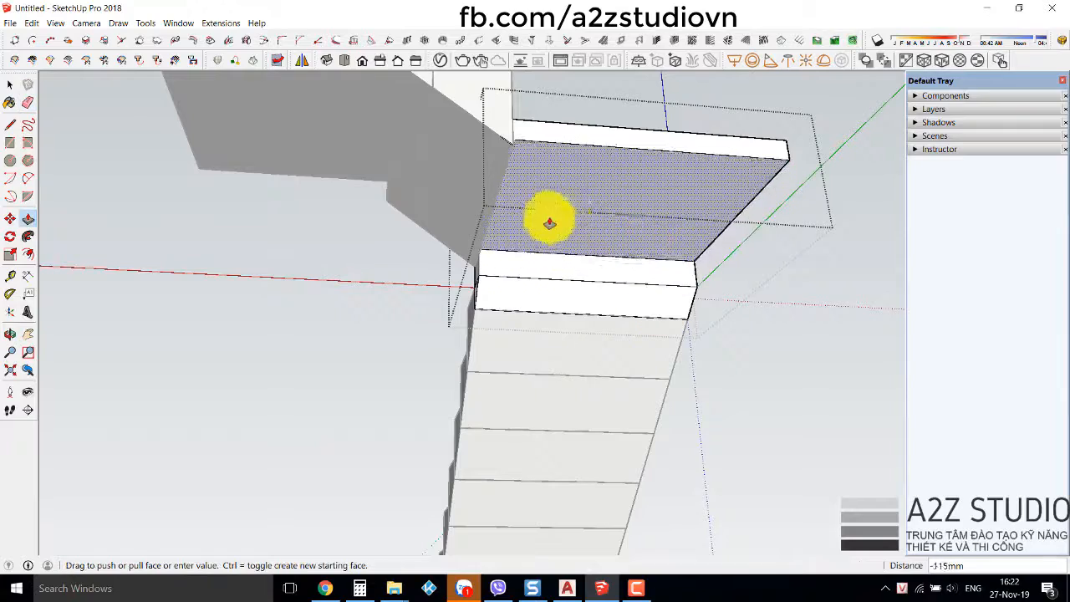
{"action": "left_click", "coordinate": [500, 194]}
{"action": "key", "text": "space"}
- Hide the seam lines between the steps on the lower flight's sloping underside
{"action": "scroll", "coordinate": [669, 276], "scroll_direction": "down", "scroll_amount": 2}
{"action": "middle_click_drag", "start_coordinate": [720, 299], "coordinate": [519, 351]}
{"action": "middle_click_drag", "start_coordinate": [595, 287], "coordinate": [585, 418]}
{"action": "scroll", "coordinate": [586, 418], "scroll_direction": "up", "scroll_amount": 3}
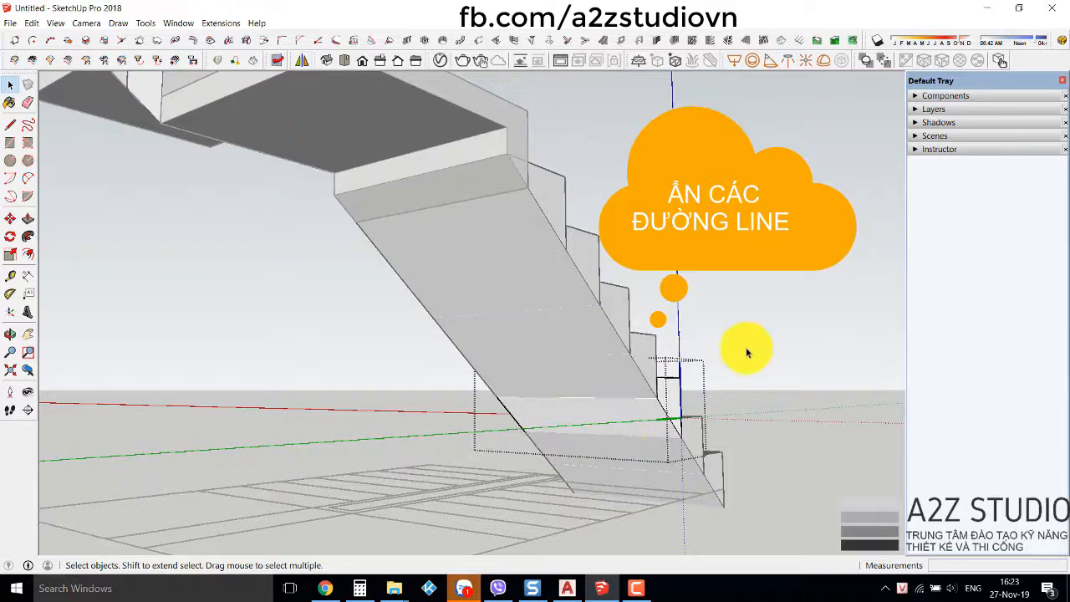
{"action": "middle_click_drag", "start_coordinate": [747, 352], "coordinate": [760, 346]}
{"action": "middle_click_drag", "start_coordinate": [671, 344], "coordinate": [490, 377]}
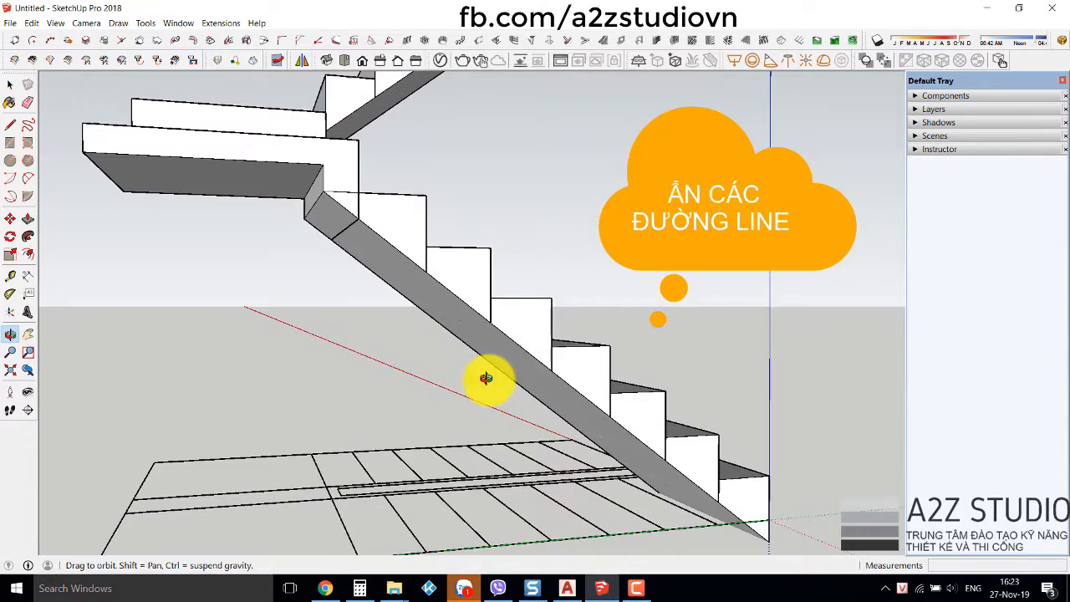
- Hide the seam lines between the steps on the lower flight's side face
{"action": "left_click", "coordinate": [551, 361]}
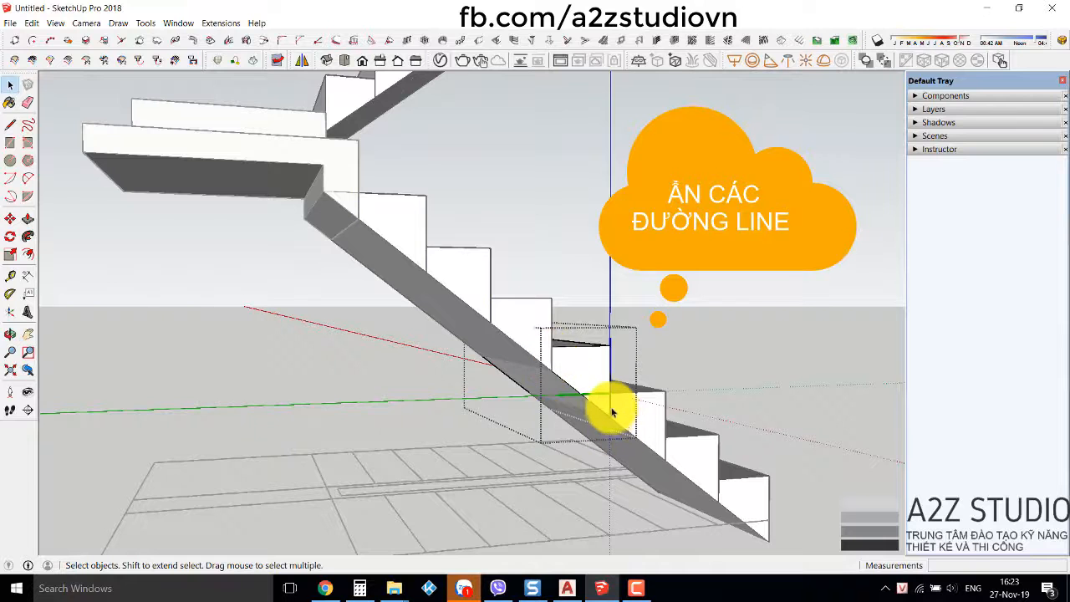
{"action": "middle_click_drag", "start_coordinate": [633, 358], "coordinate": [449, 291]}
{"action": "scroll", "coordinate": [402, 256], "scroll_direction": "up", "scroll_amount": 3}
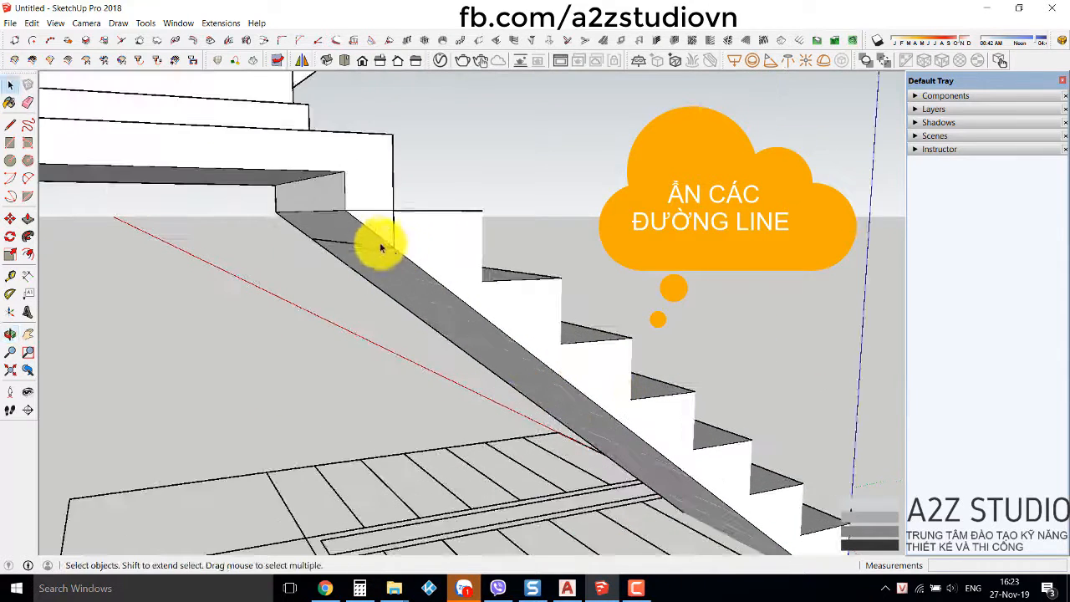
- Hide the lower landing's seam lines on its underside and side face where it meets the lower flight
{"action": "double_click", "coordinate": [370, 240]}
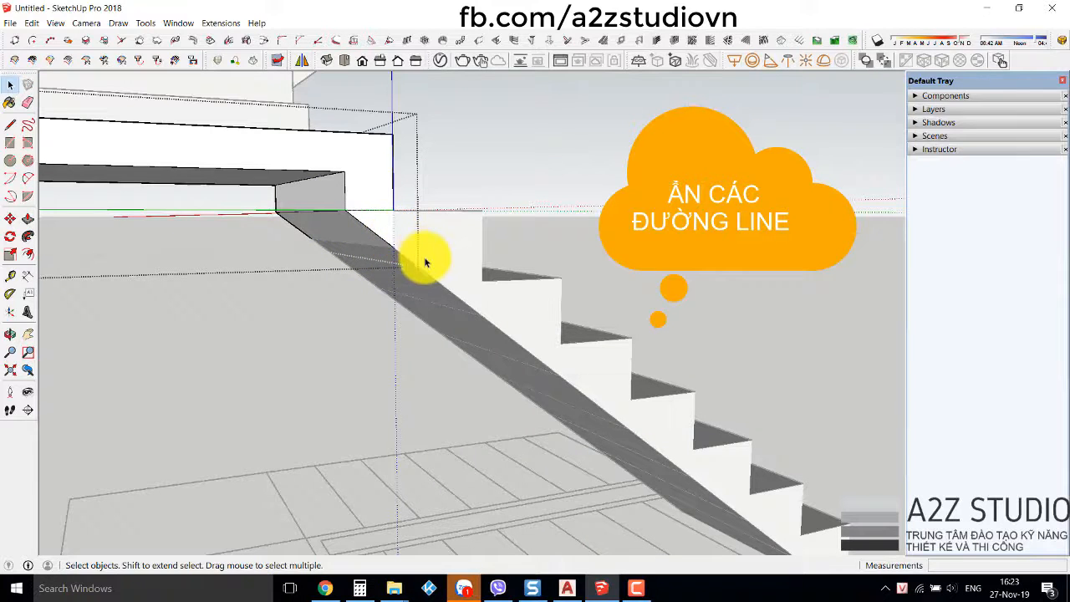
{"action": "middle_click_drag", "start_coordinate": [425, 262], "coordinate": [586, 238]}
{"action": "scroll", "coordinate": [509, 235], "scroll_direction": "up", "scroll_amount": 3}
{"action": "scroll", "coordinate": [579, 234], "scroll_direction": "up", "scroll_amount": 1}
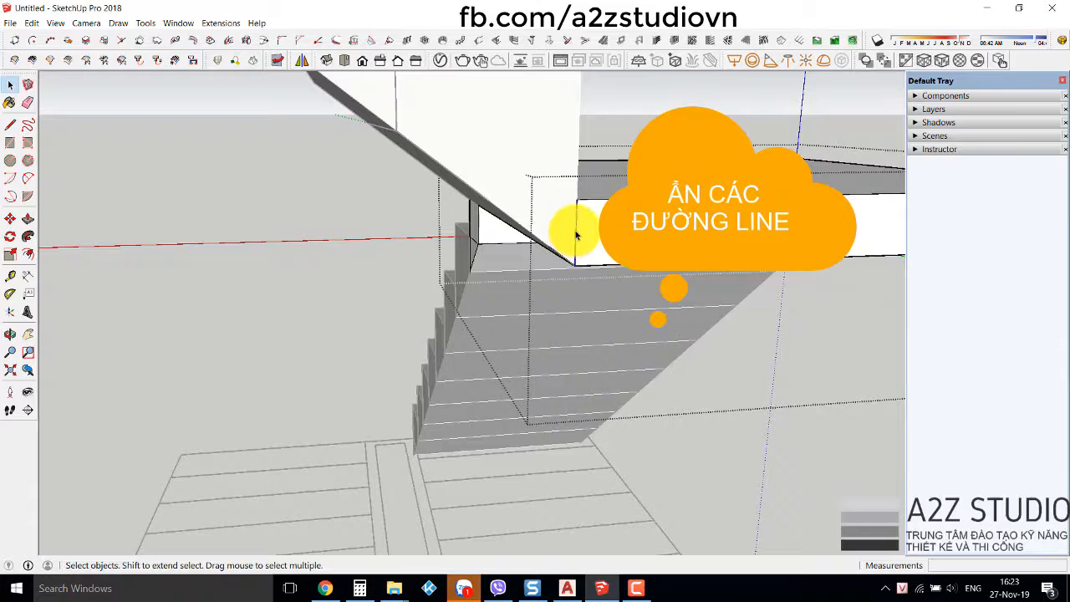
{"action": "scroll", "coordinate": [603, 301], "scroll_direction": "down", "scroll_amount": 2}
{"action": "middle_click_drag", "start_coordinate": [478, 277], "coordinate": [474, 245]}
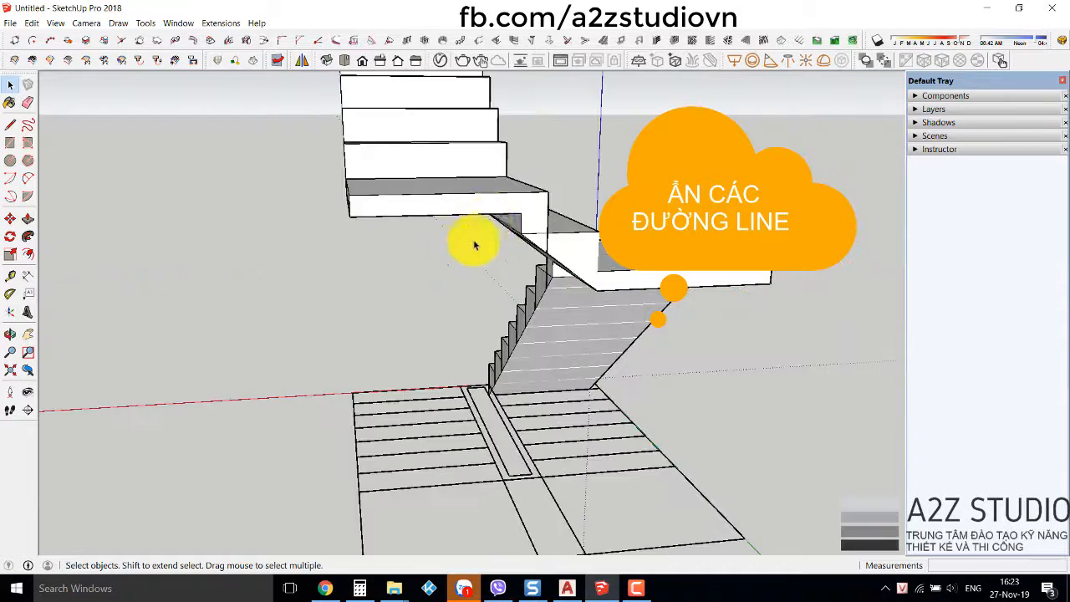
- Hide the horizontal seam line on the upper landing's side face near the joint with the stairs below
{"action": "double_click", "coordinate": [510, 195]}
{"action": "scroll", "coordinate": [529, 235], "scroll_direction": "up", "scroll_amount": 2}
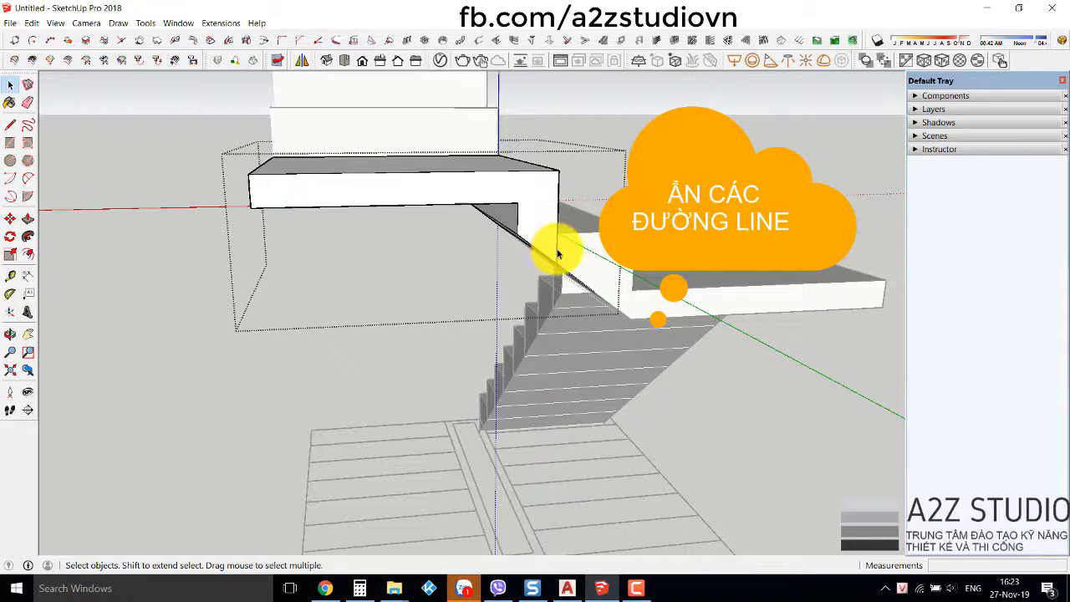
{"action": "middle_click_drag", "start_coordinate": [398, 290], "coordinate": [657, 346]}
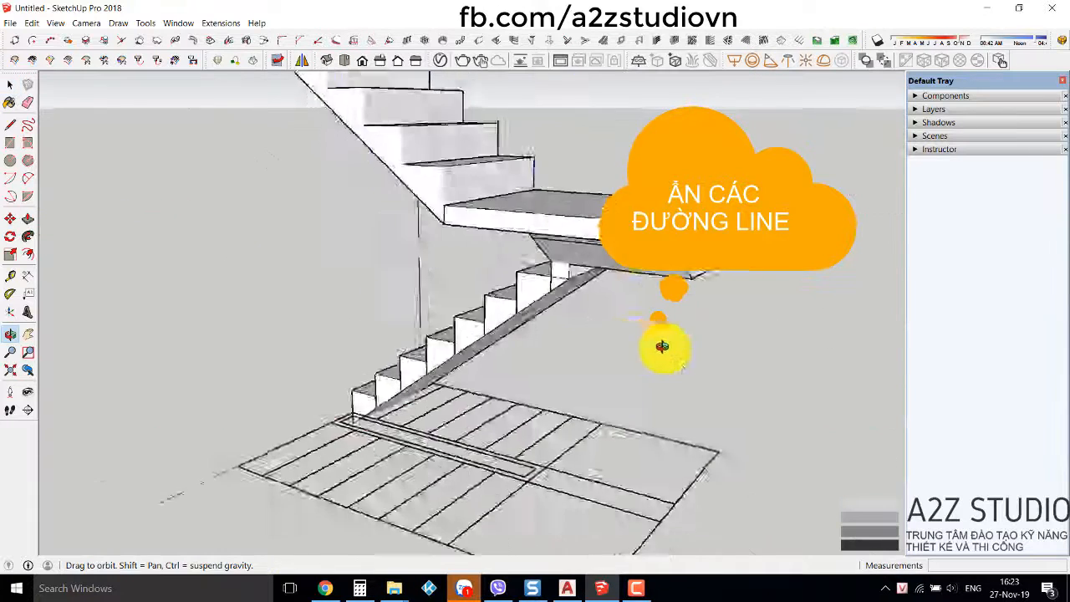
{"action": "scroll", "coordinate": [614, 249], "scroll_direction": "up", "scroll_amount": 3}
{"action": "scroll", "coordinate": [537, 217], "scroll_direction": "up", "scroll_amount": 2}
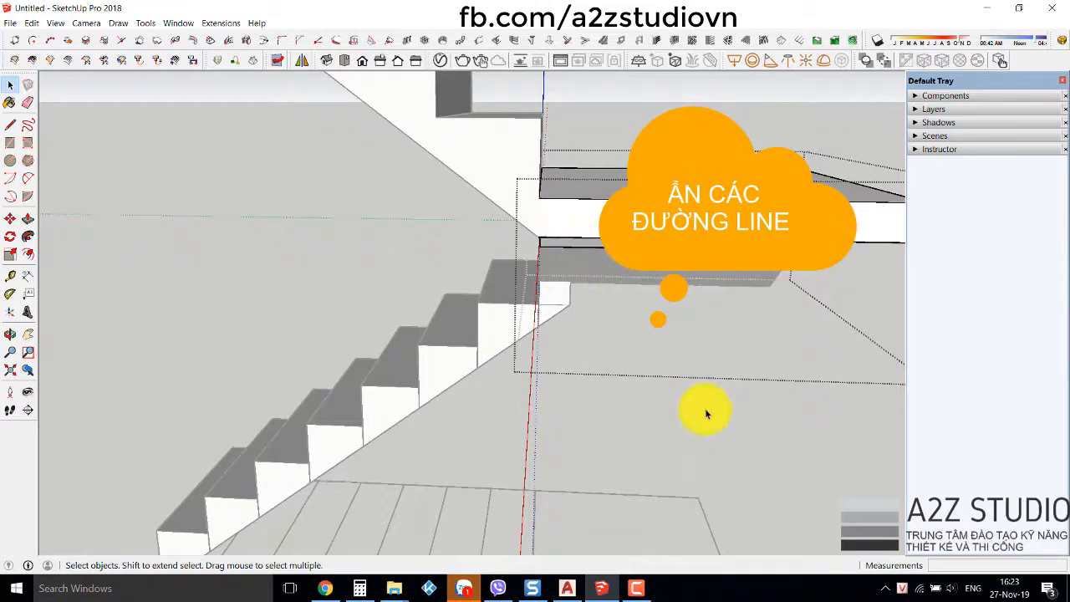
- Hide the seam line on the sloping underside between the upper landing and the step below it
{"action": "scroll", "coordinate": [557, 291], "scroll_direction": "down", "scroll_amount": 3}
{"action": "middle_click_drag", "start_coordinate": [557, 292], "coordinate": [586, 184]}
{"action": "left_click", "coordinate": [599, 193]}
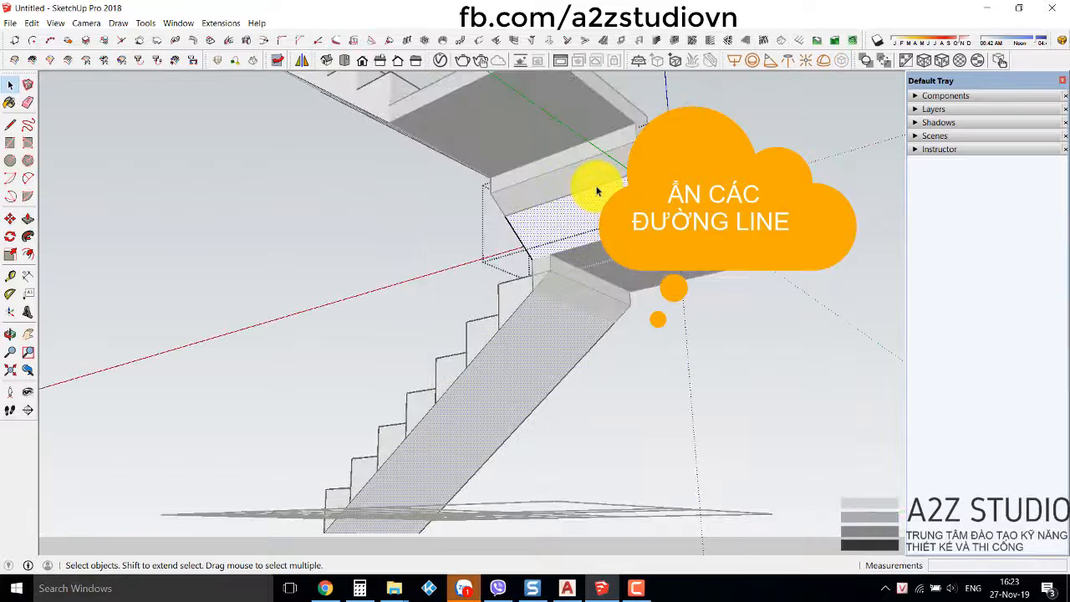
{"action": "key", "text": "Escape"}
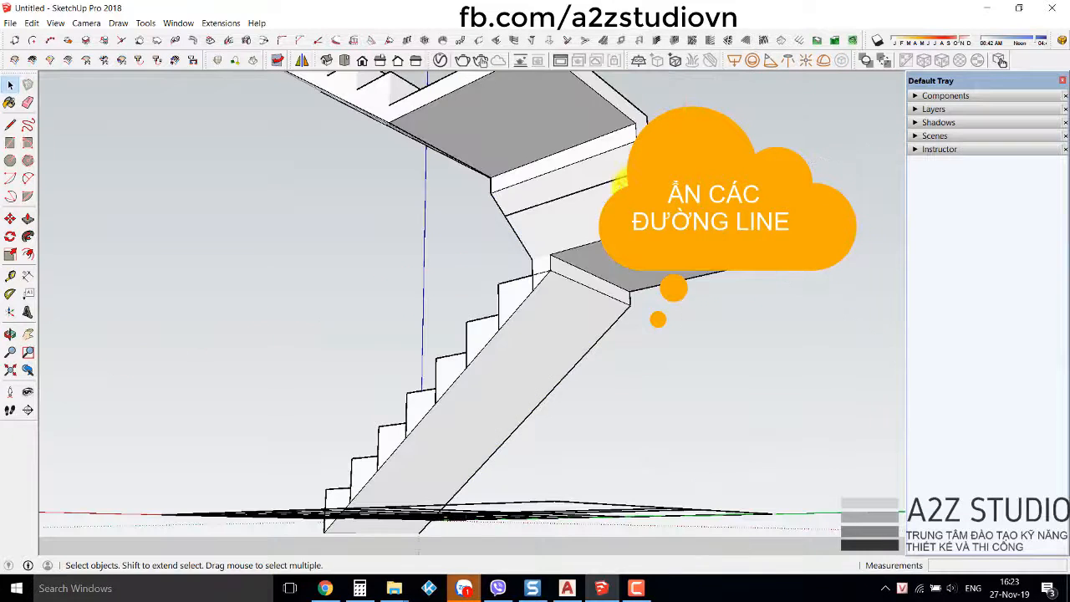
{"action": "double_click", "coordinate": [596, 179]}
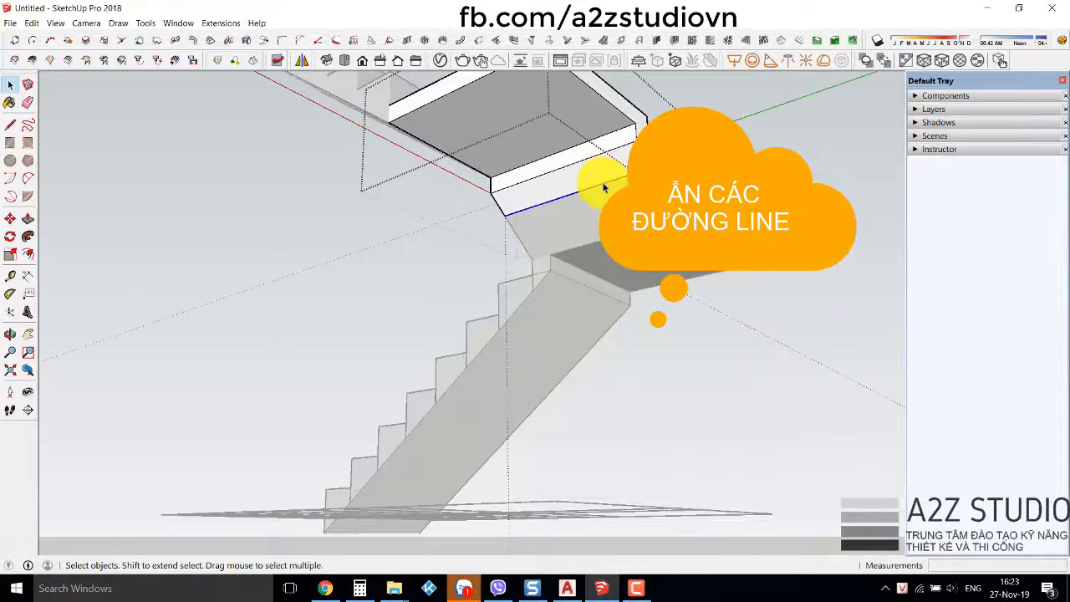
{"action": "middle_click_drag", "start_coordinate": [694, 301], "coordinate": [468, 444]}
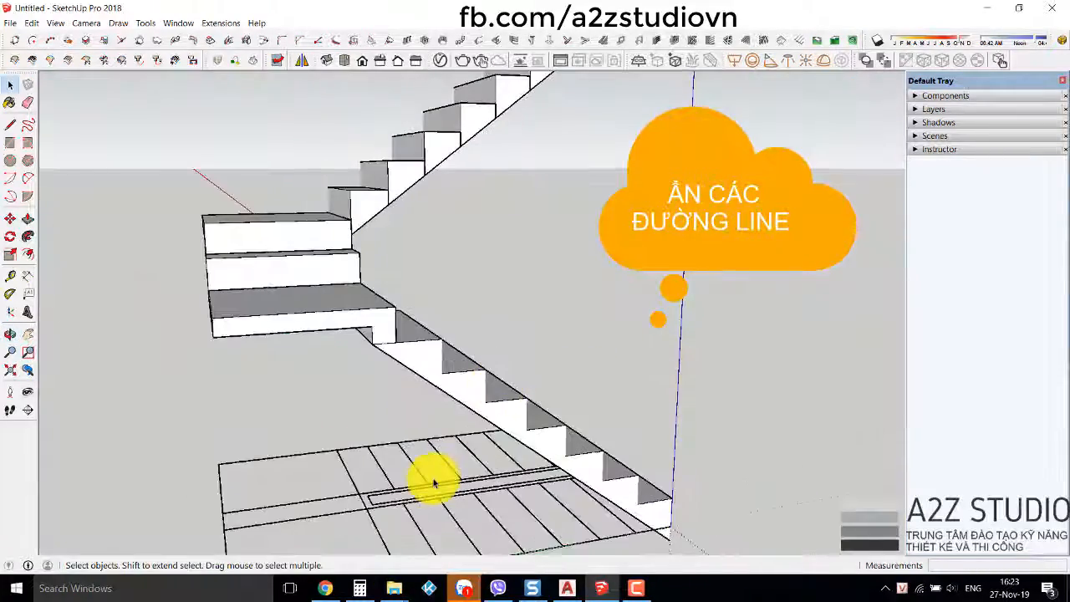
- Hide the vertical seam line on the side face between the upper landing and the step directly below it
{"action": "middle_click_drag", "start_coordinate": [429, 487], "coordinate": [521, 290]}
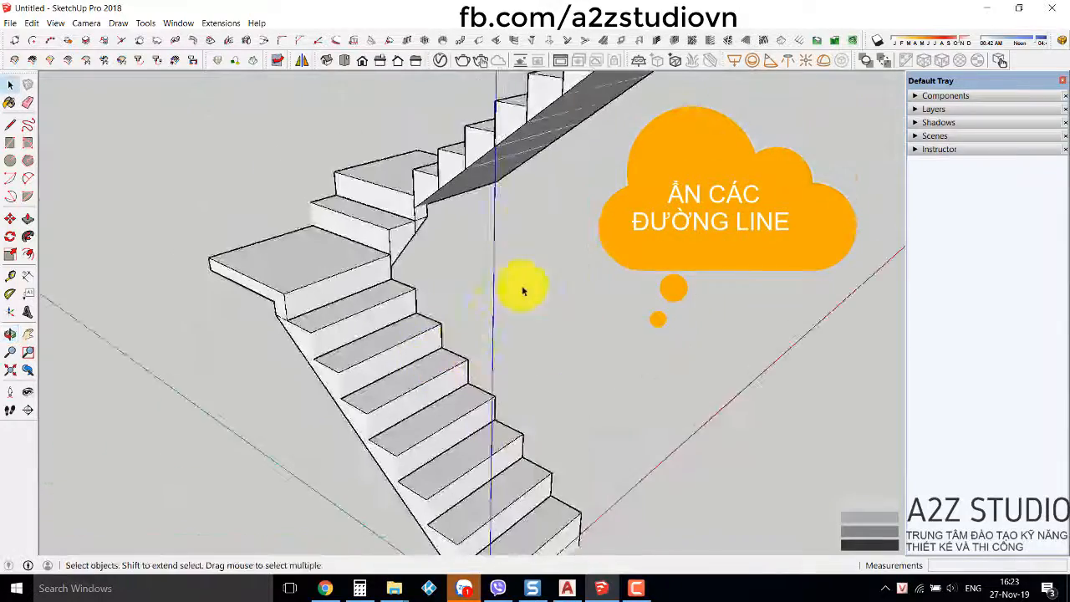
{"action": "scroll", "coordinate": [401, 220], "scroll_direction": "up", "scroll_amount": 5}
{"action": "double_click", "coordinate": [388, 216]}
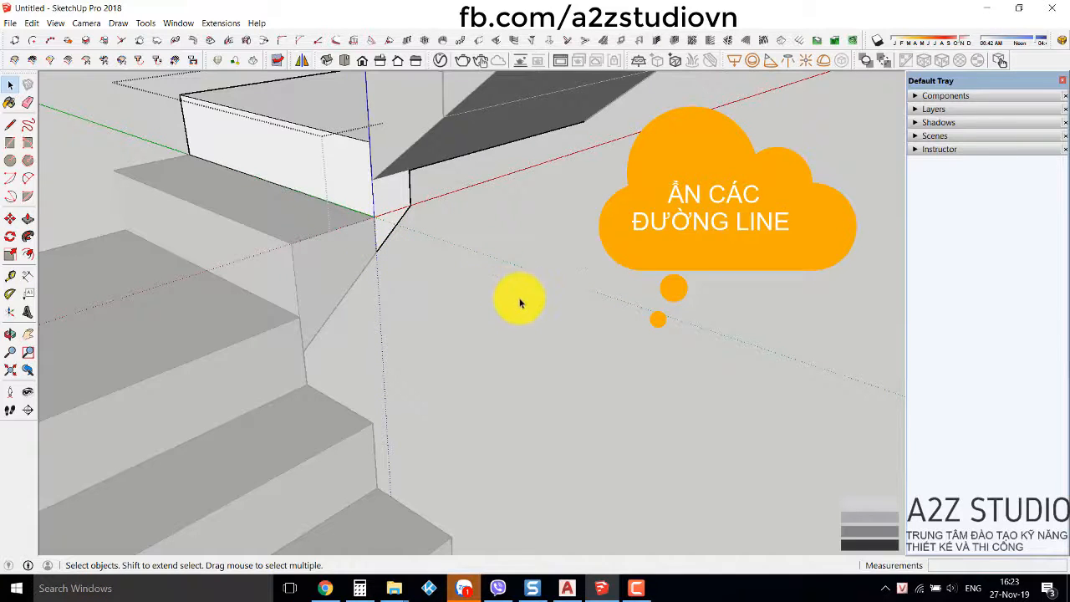
{"action": "left_click", "coordinate": [565, 341]}
{"action": "double_click", "coordinate": [376, 242]}
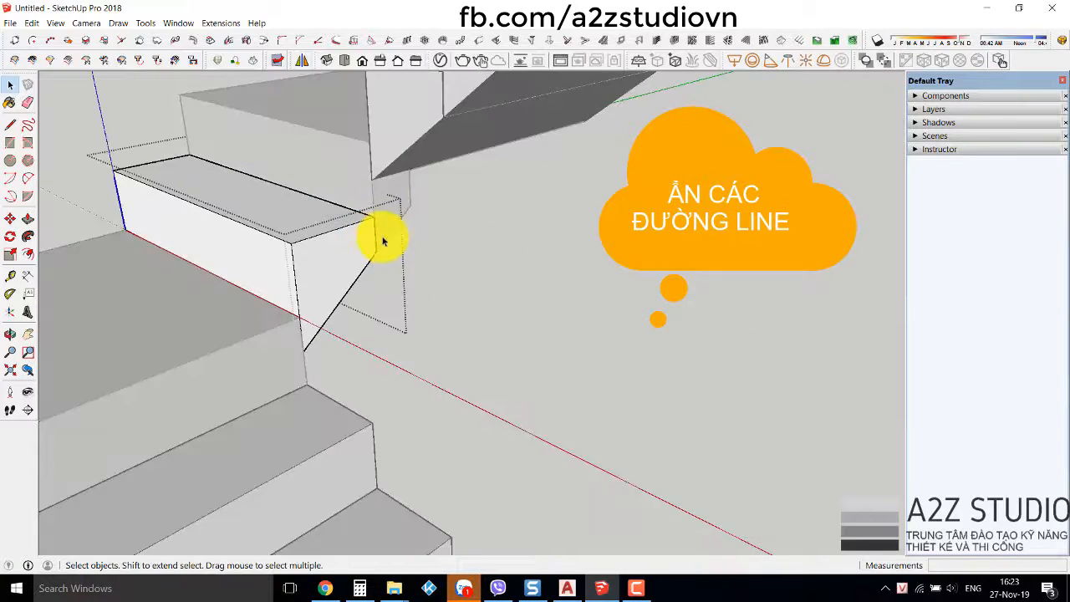
{"action": "middle_click_drag", "start_coordinate": [439, 286], "coordinate": [418, 301]}
{"action": "scroll", "coordinate": [418, 302], "scroll_direction": "up", "scroll_amount": 2}
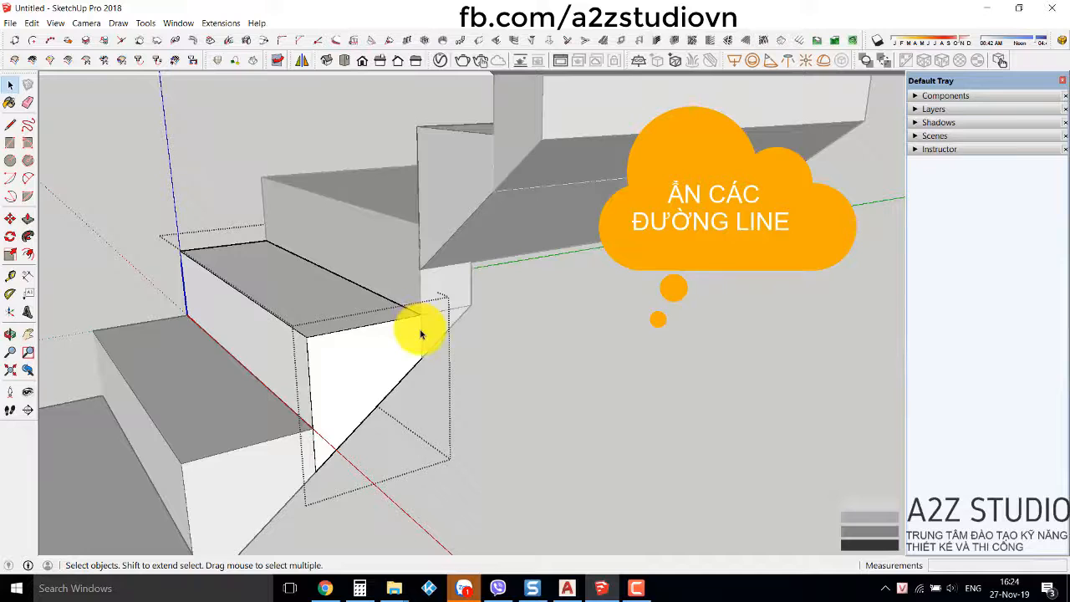
{"action": "left_click", "coordinate": [421, 332]}
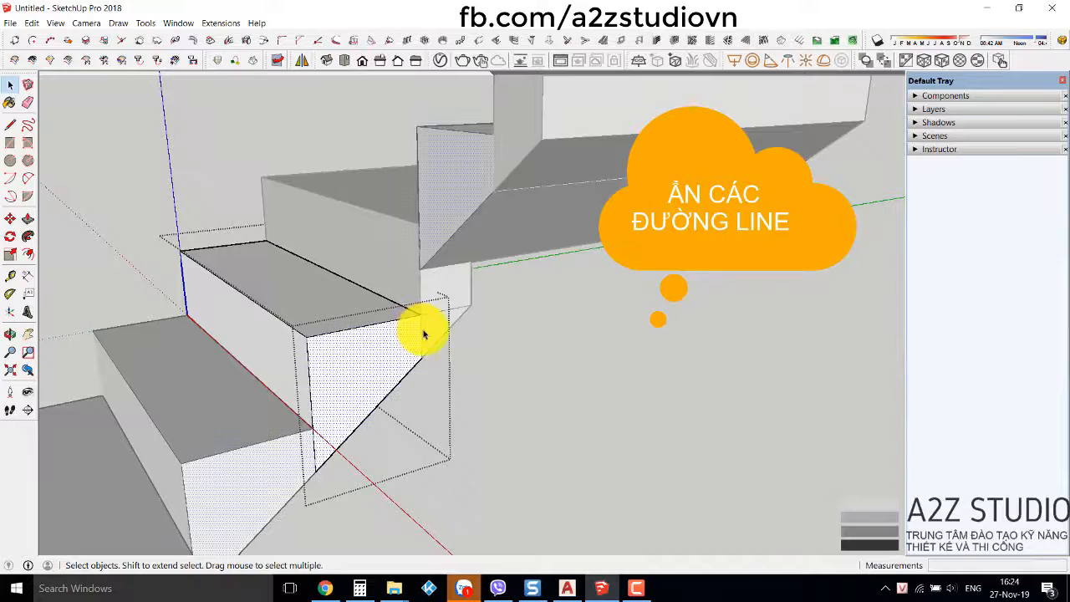
{"action": "left_click", "coordinate": [479, 352]}
{"action": "double_click", "coordinate": [441, 331]}
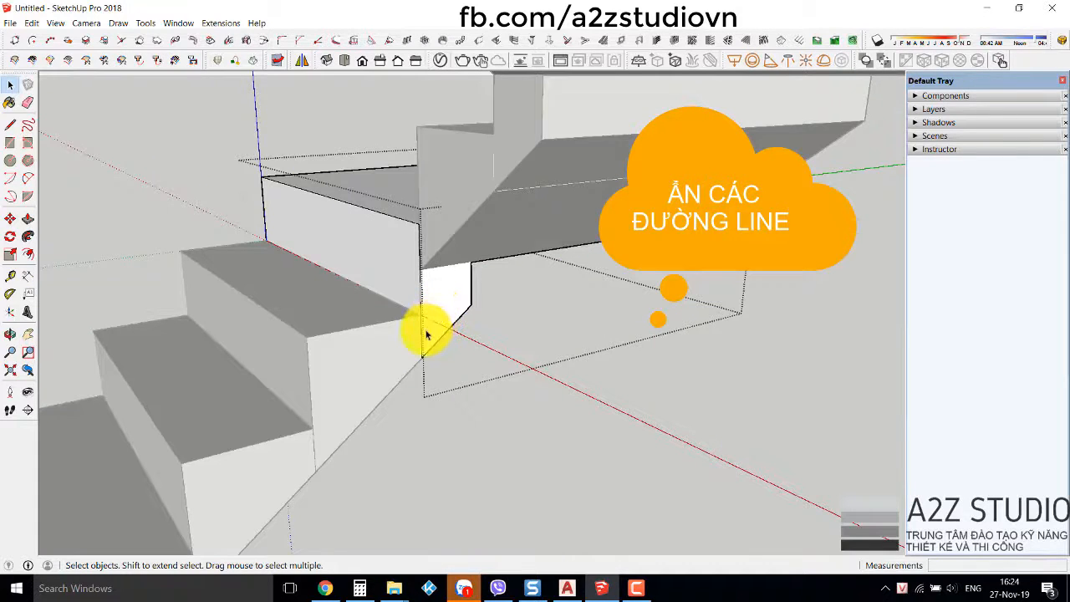
{"action": "left_click", "coordinate": [571, 410]}
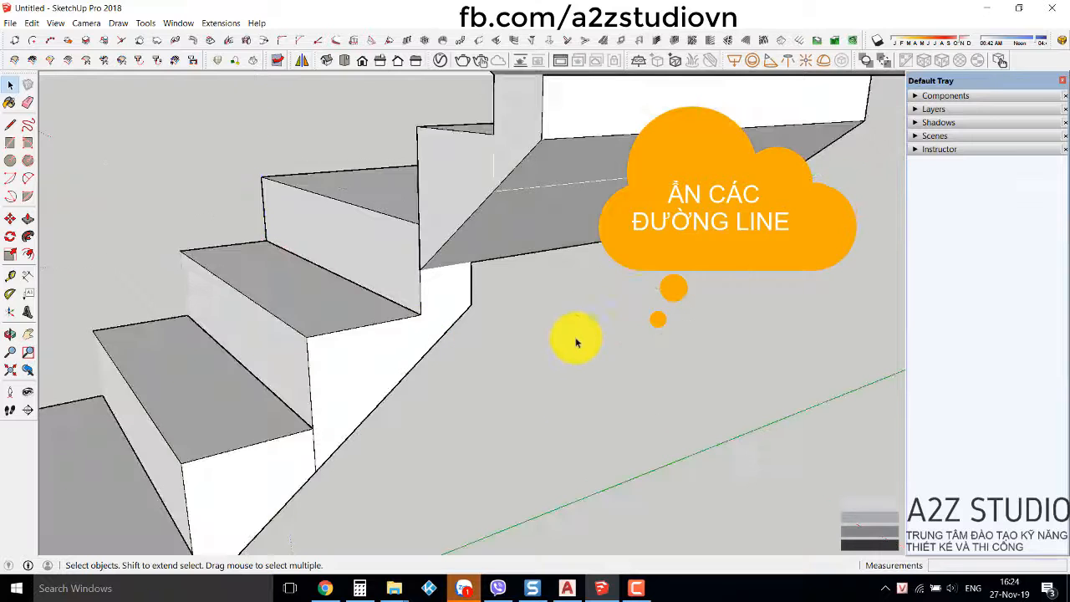
- Hide the short vertical seam edges at both ends of the step component's side face so the stair sides read as continuous
{"action": "scroll", "coordinate": [584, 319], "scroll_direction": "down", "scroll_amount": 2}
{"action": "left_click", "coordinate": [410, 406]}
{"action": "double_click", "coordinate": [421, 400]}
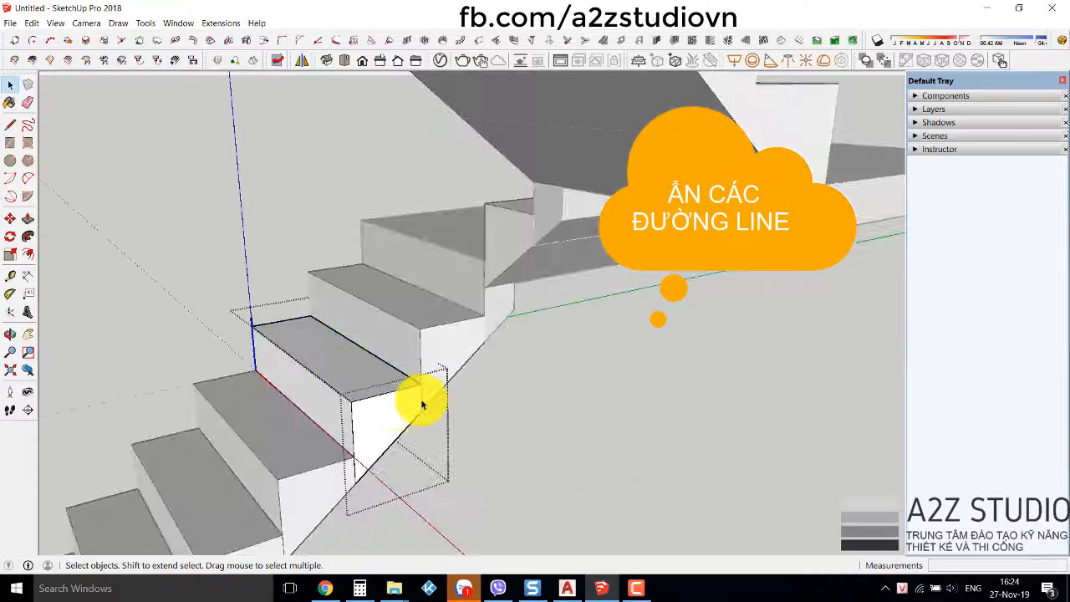
{"action": "left_click", "coordinate": [423, 406]}
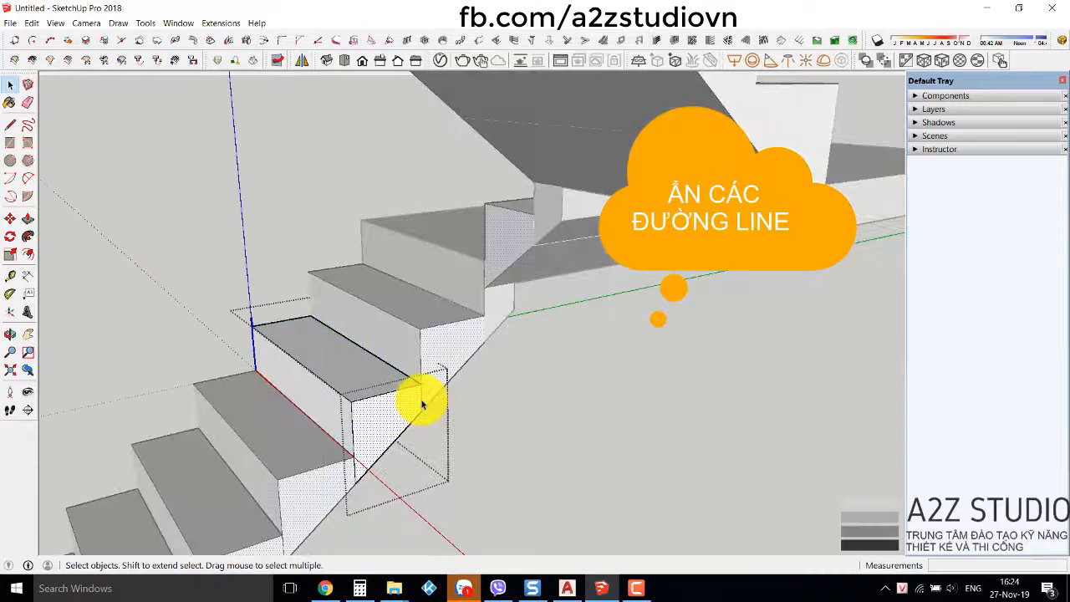
{"action": "left_click", "coordinate": [356, 477]}
{"action": "key", "text": "h"}
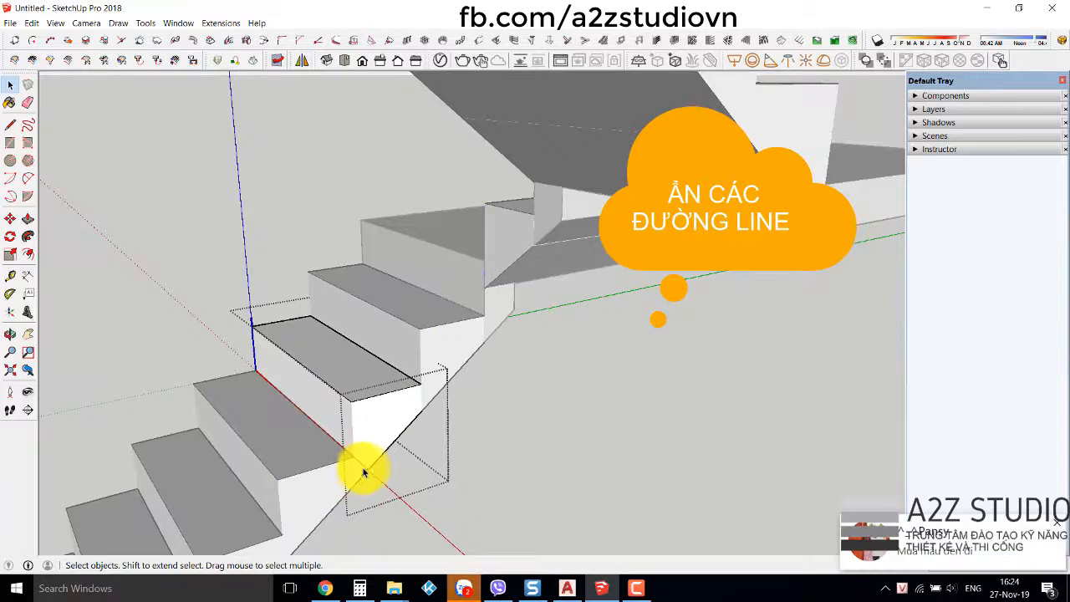
{"action": "left_click", "coordinate": [521, 458]}
{"action": "scroll", "coordinate": [604, 380], "scroll_direction": "down", "scroll_amount": 2}
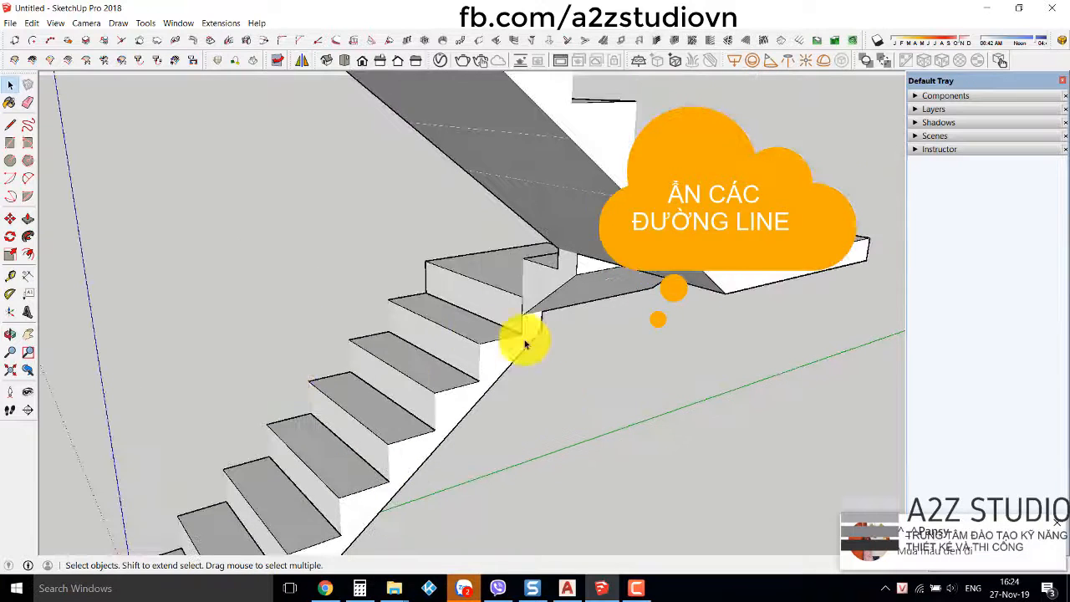
{"action": "middle_click_drag", "start_coordinate": [521, 342], "coordinate": [292, 404]}
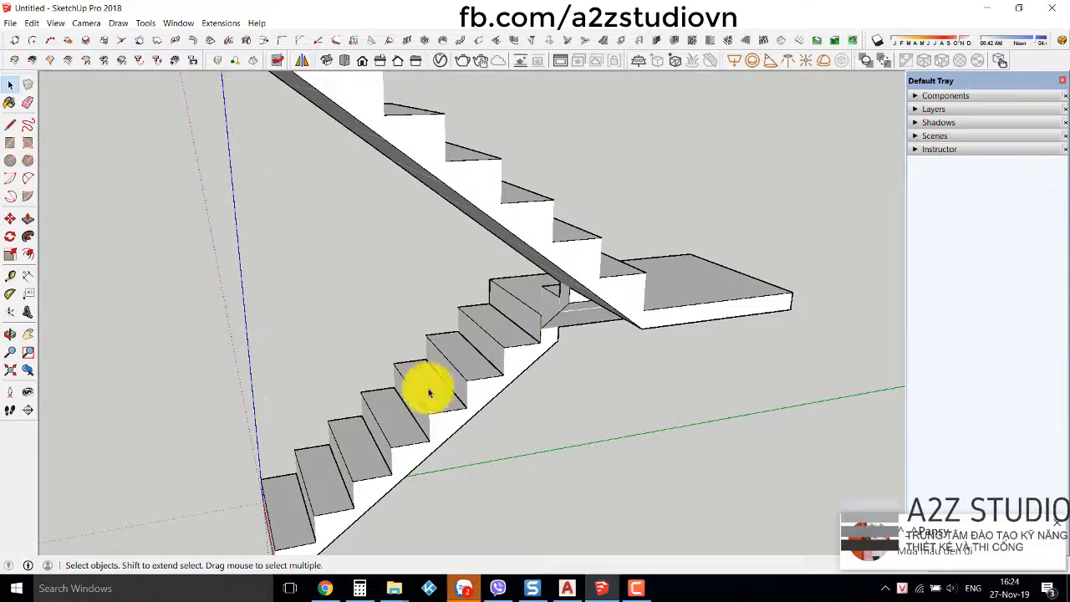
{"action": "middle_click_drag", "start_coordinate": [426, 389], "coordinate": [886, 351]}
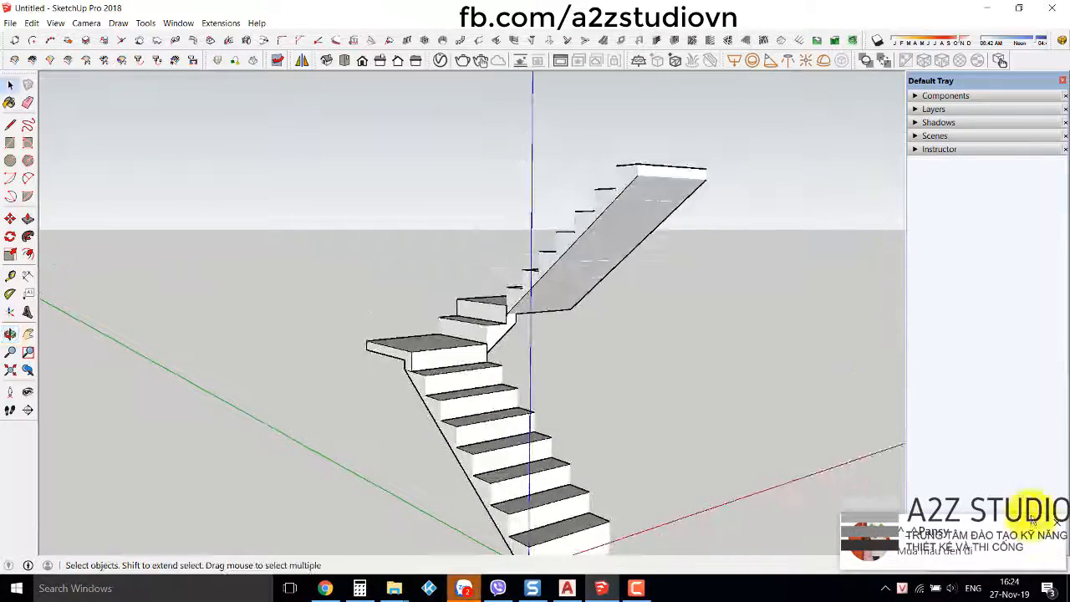
{"action": "middle_click_drag", "start_coordinate": [662, 418], "coordinate": [780, 416]}
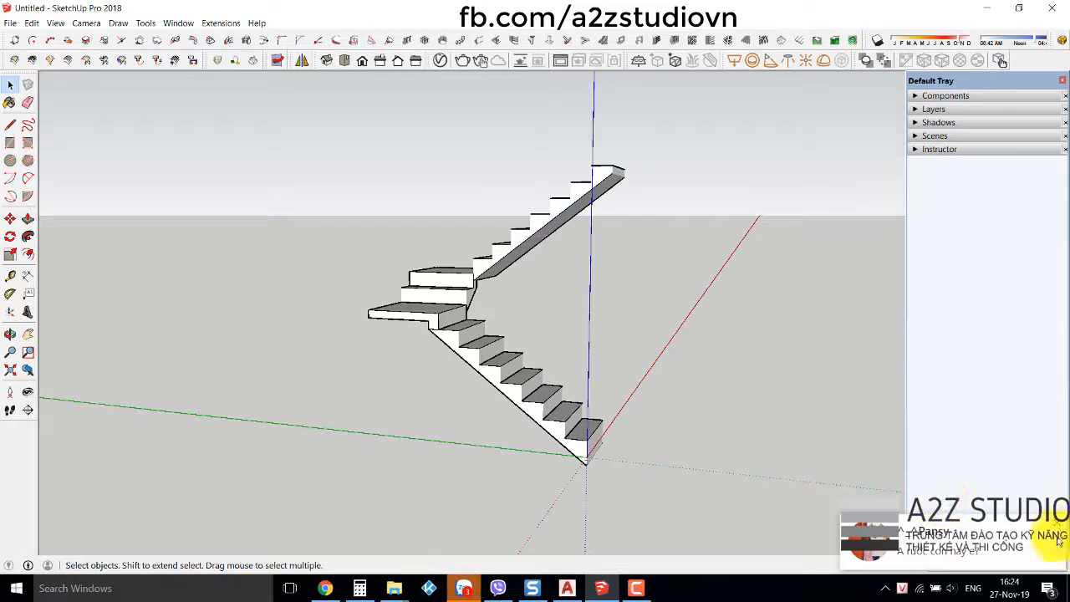